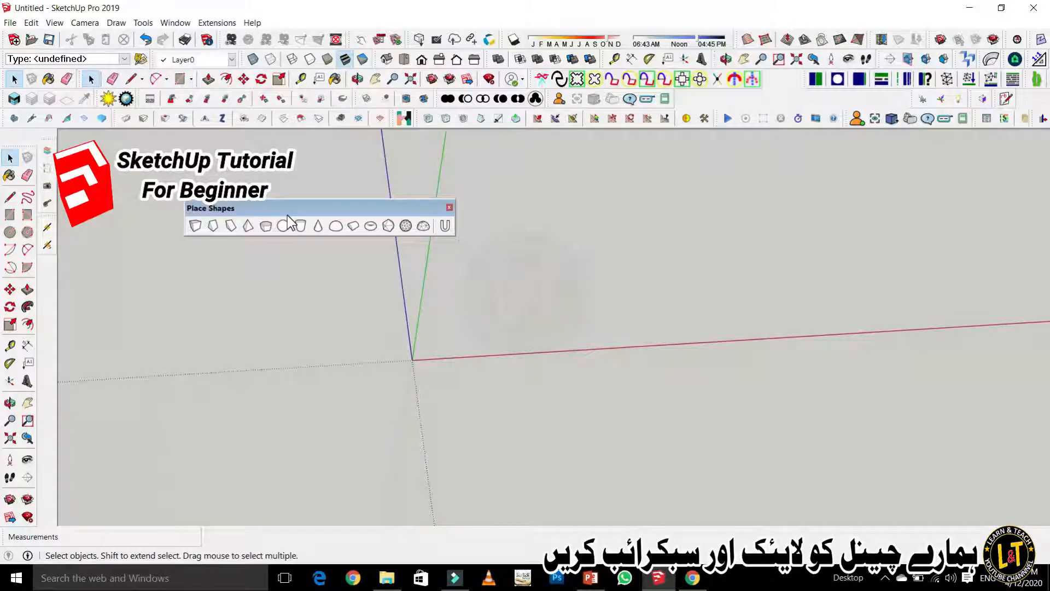
Move the Place Shapes toolbar away from the model axes to free the modelling area
{"action": "left_click_drag", "start_coordinate": [340, 204], "coordinate": [234, 147]}
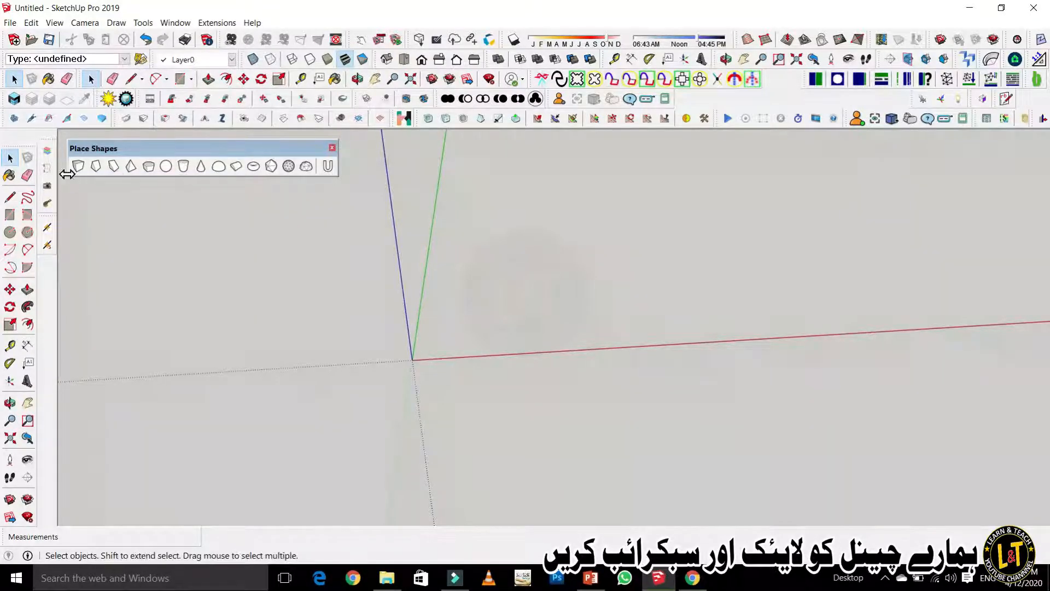
{"action": "left_click_drag", "start_coordinate": [107, 153], "coordinate": [127, 156]}
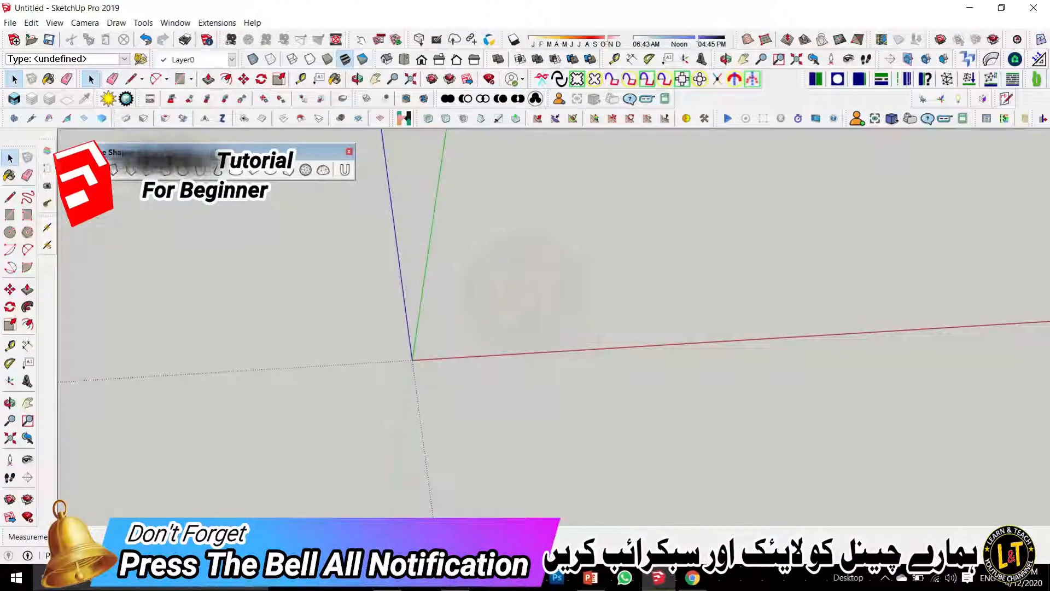
Place a cube at the origin and three more along the red axis, and undo the last two placements
{"action": "left_click", "coordinate": [95, 169]}
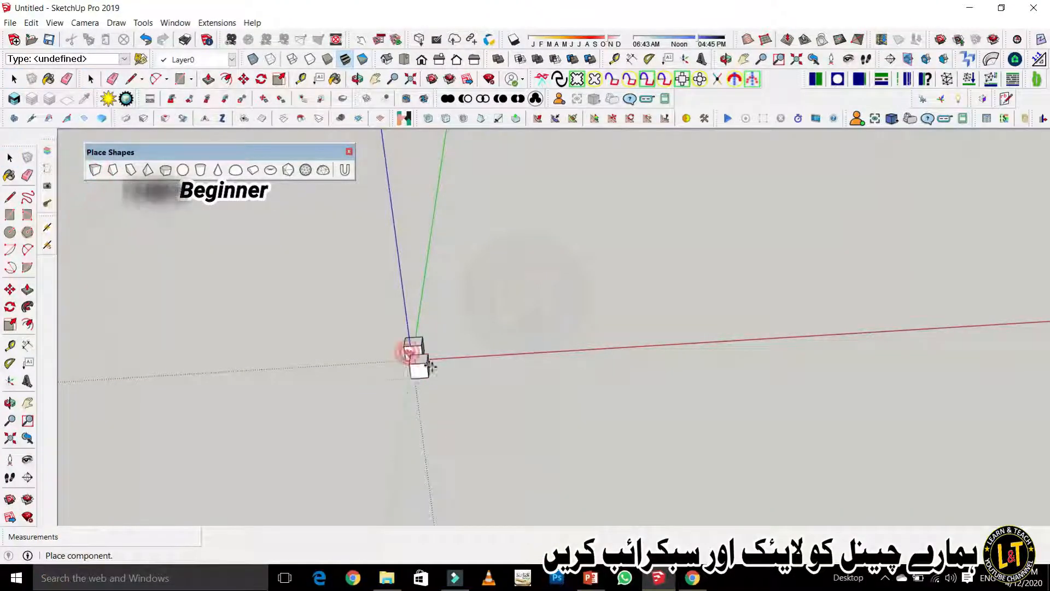
{"action": "left_click", "coordinate": [412, 352]}
{"action": "scroll", "coordinate": [417, 356], "scroll_direction": "up", "scroll_amount": 4}
{"action": "scroll", "coordinate": [204, 405], "scroll_direction": "down", "scroll_amount": 2}
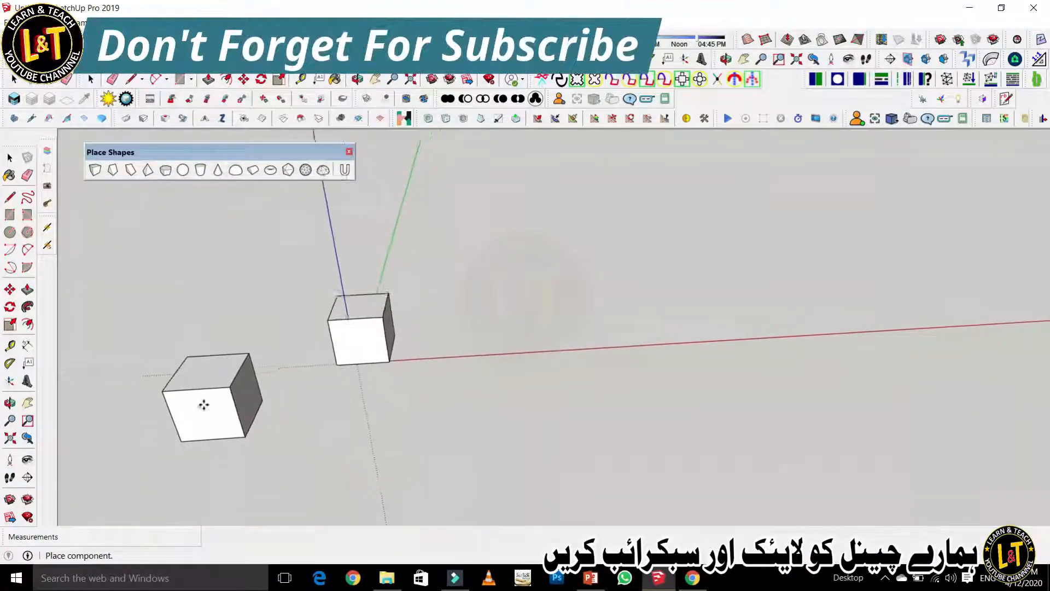
{"action": "scroll", "coordinate": [353, 391], "scroll_direction": "up", "scroll_amount": 4}
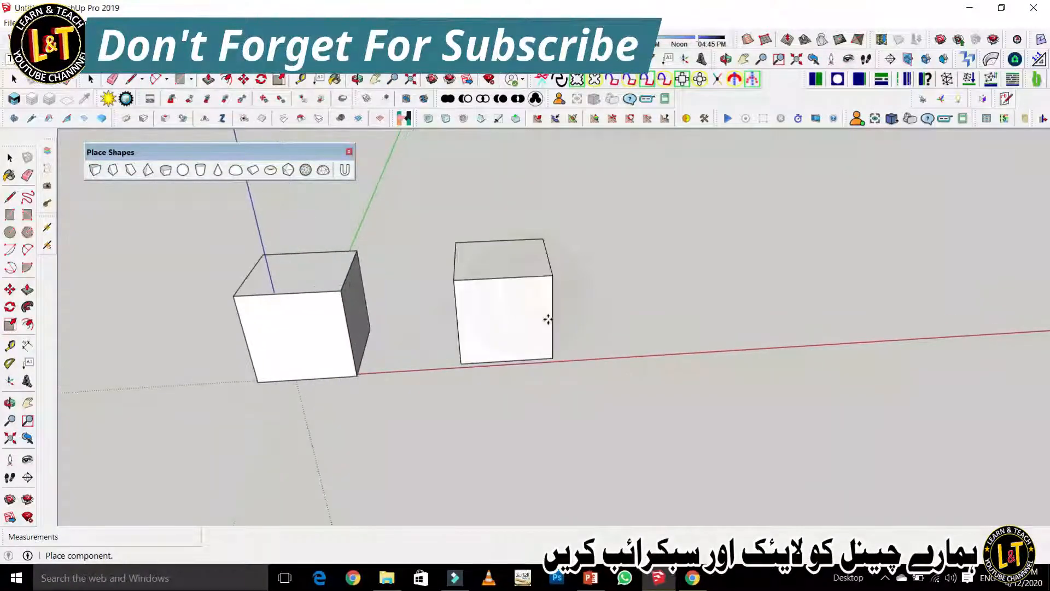
{"action": "scroll", "coordinate": [541, 322], "scroll_direction": "down", "scroll_amount": 3}
{"action": "left_click", "coordinate": [460, 340]}
{"action": "left_click", "coordinate": [635, 323]}
{"action": "left_click", "coordinate": [753, 303]}
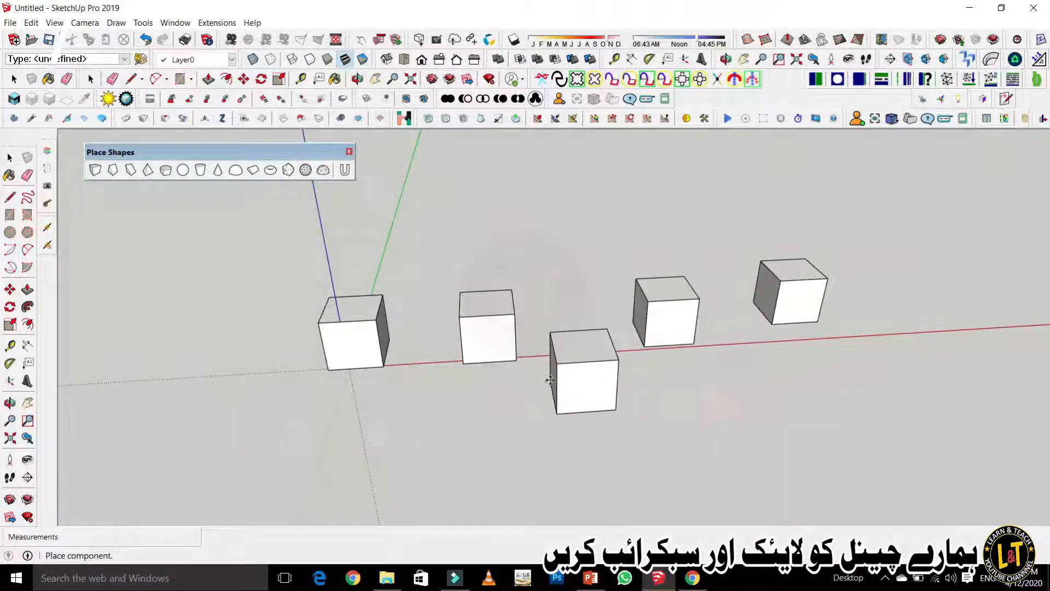
{"action": "key", "text": "Escape"}
{"action": "key", "text": "ctrl+z"}
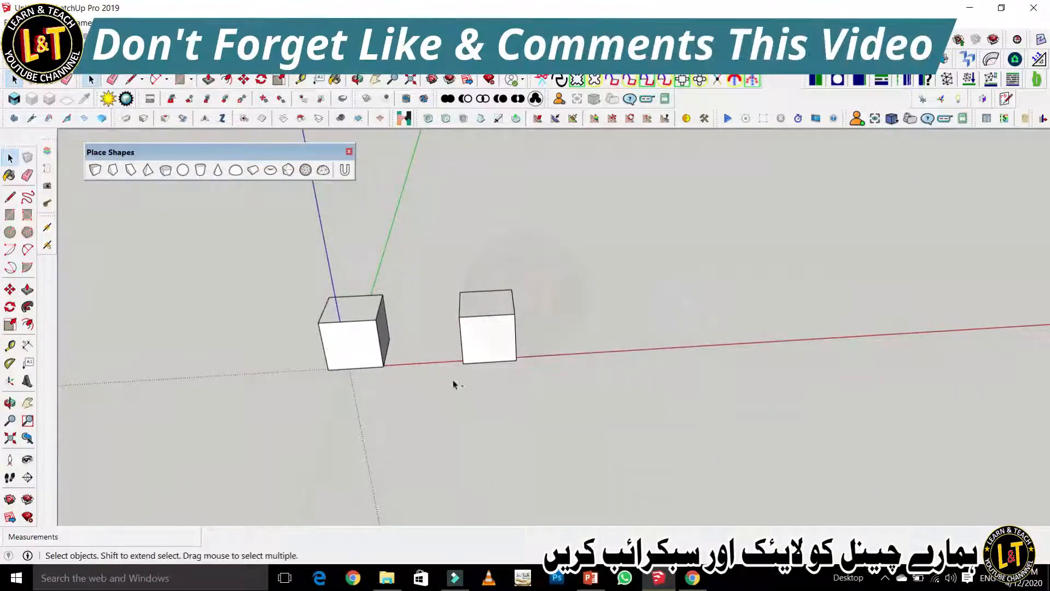
Place a triangular prism on the model axes and fit the whole model in view
{"action": "left_click", "coordinate": [119, 171]}
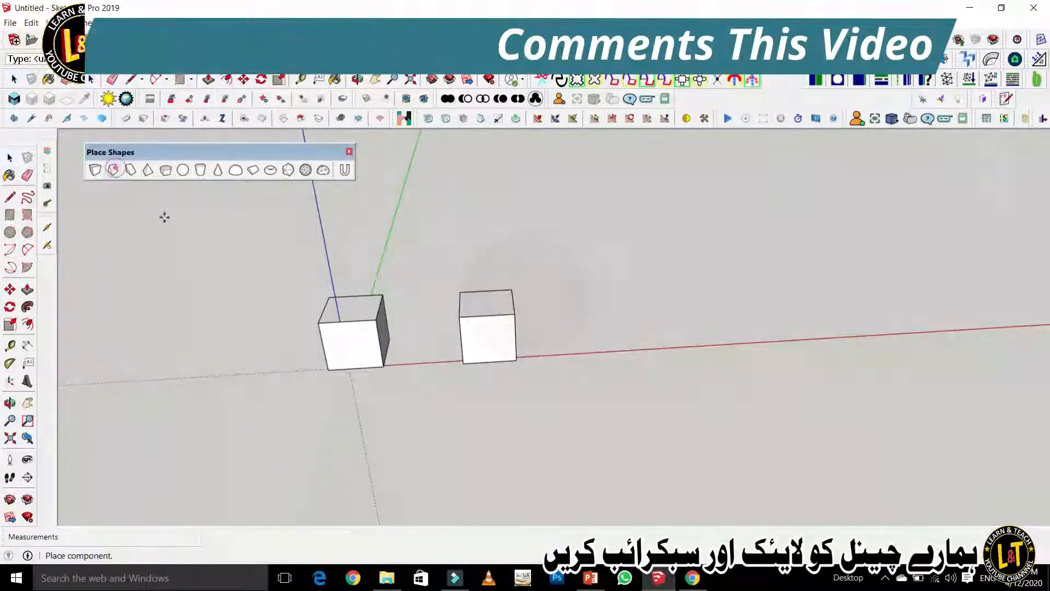
{"action": "scroll", "coordinate": [328, 344], "scroll_direction": "down", "scroll_amount": 2}
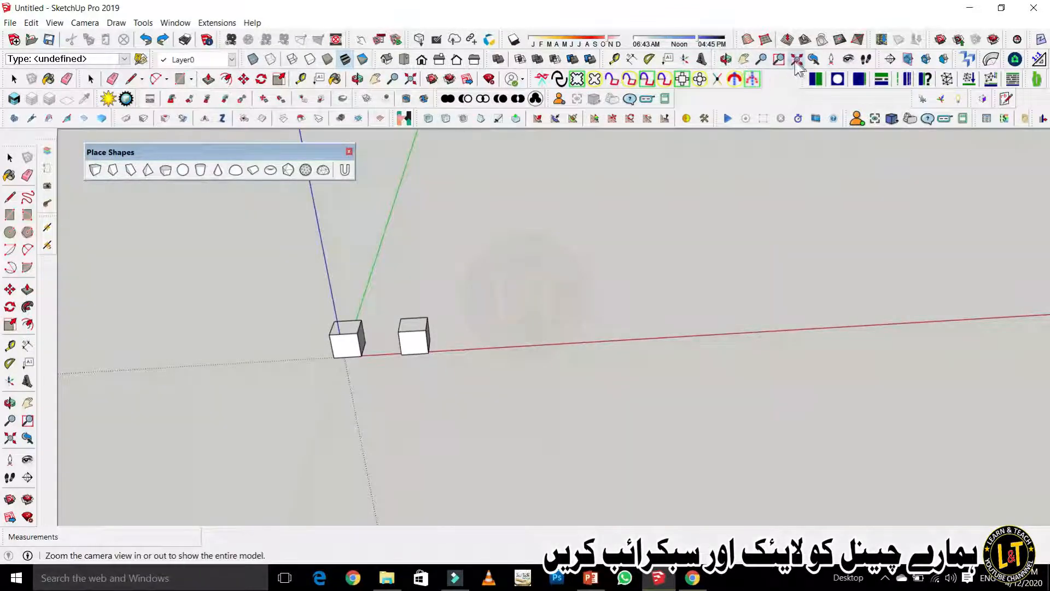
{"action": "left_click", "coordinate": [797, 67]}
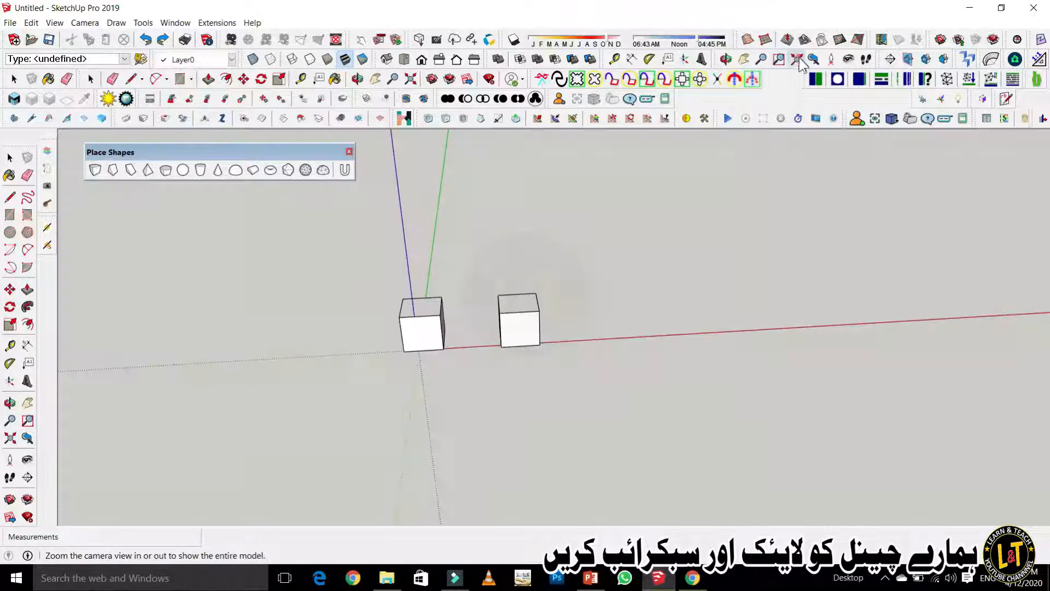
{"action": "left_click", "coordinate": [797, 60]}
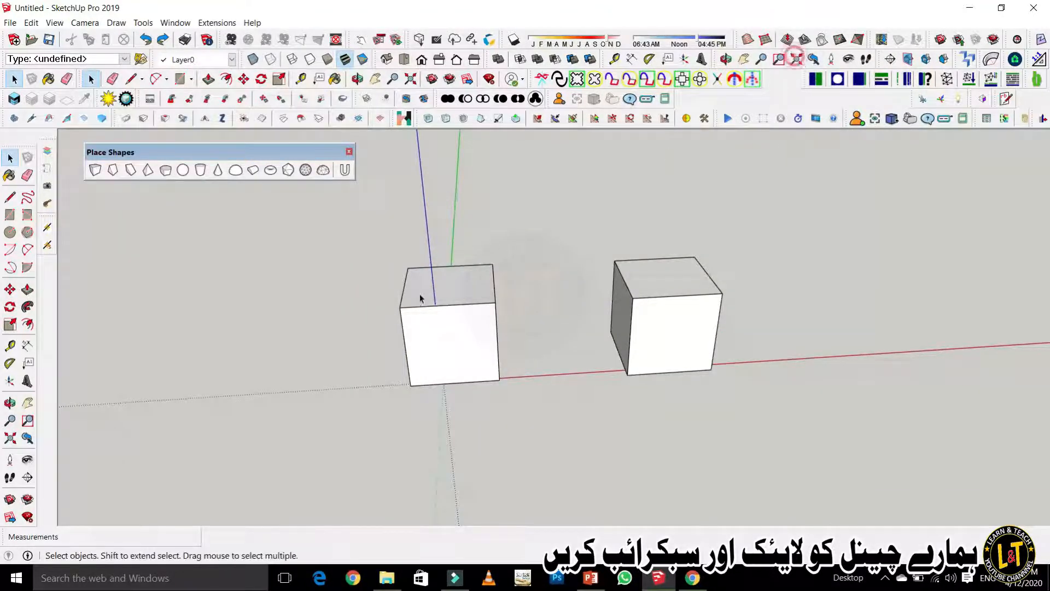
{"action": "scroll", "coordinate": [243, 368], "scroll_direction": "down", "scroll_amount": 3}
{"action": "left_click", "coordinate": [113, 171]}
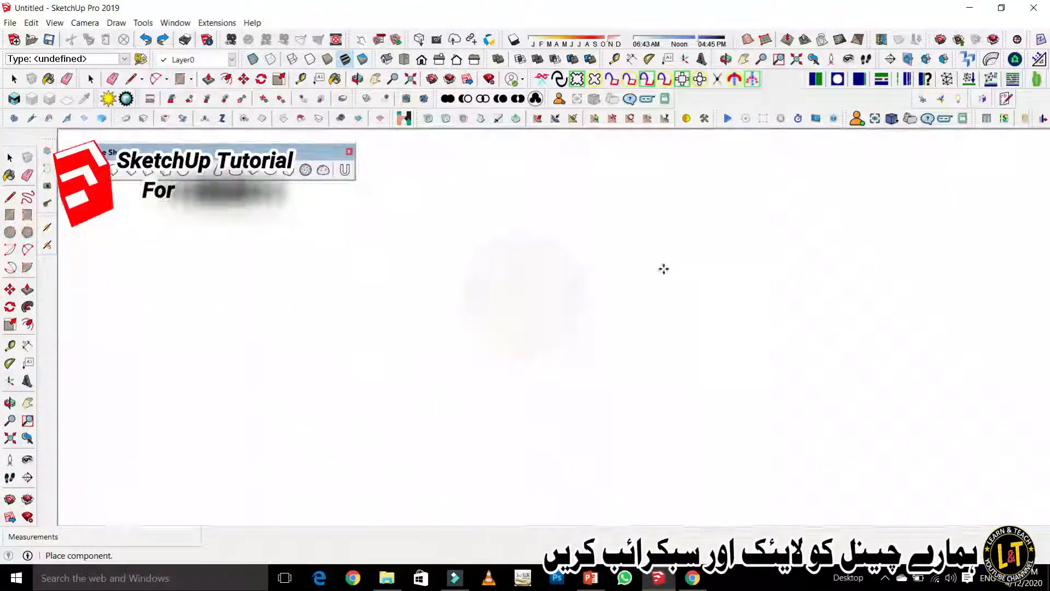
{"action": "left_click", "coordinate": [622, 318]}
{"action": "left_click", "coordinate": [797, 61]}
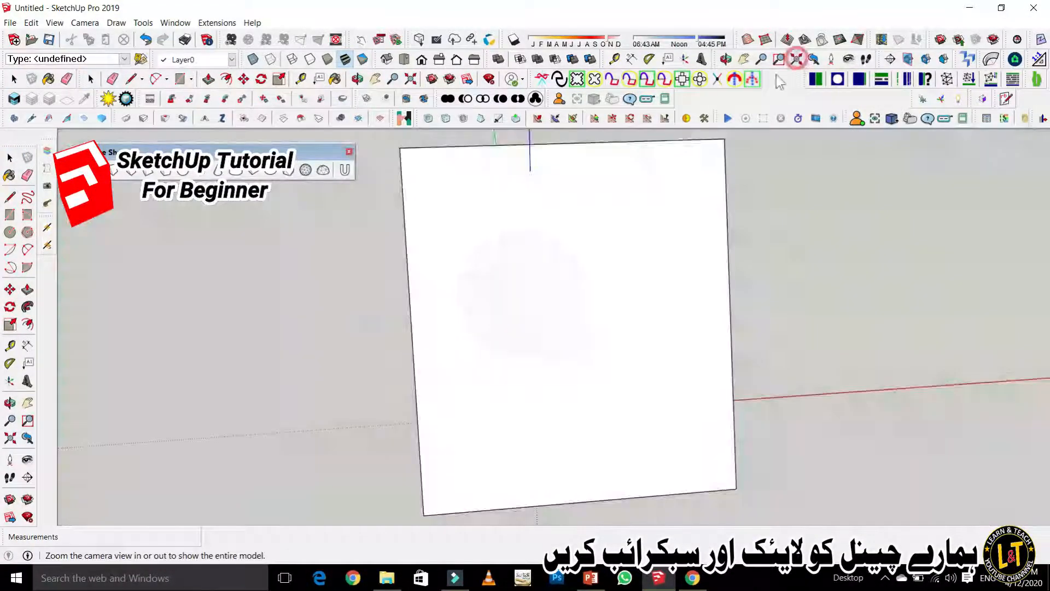
{"action": "scroll", "coordinate": [527, 324], "scroll_direction": "down", "scroll_amount": 2}
{"action": "key", "text": "Escape"}
Examine the triangular prism's front face and triangular end from different angles and distances
{"action": "middle_click_drag", "start_coordinate": [567, 341], "coordinate": [657, 383]}
{"action": "scroll", "coordinate": [249, 387], "scroll_direction": "down", "scroll_amount": 3}
{"action": "scroll", "coordinate": [386, 376], "scroll_direction": "up", "scroll_amount": 3}
{"action": "middle_click_drag", "start_coordinate": [457, 355], "coordinate": [372, 351]}
{"action": "scroll", "coordinate": [546, 349], "scroll_direction": "up", "scroll_amount": 3}
{"action": "scroll", "coordinate": [335, 351], "scroll_direction": "down", "scroll_amount": 3}
{"action": "scroll", "coordinate": [213, 348], "scroll_direction": "down", "scroll_amount": 2}
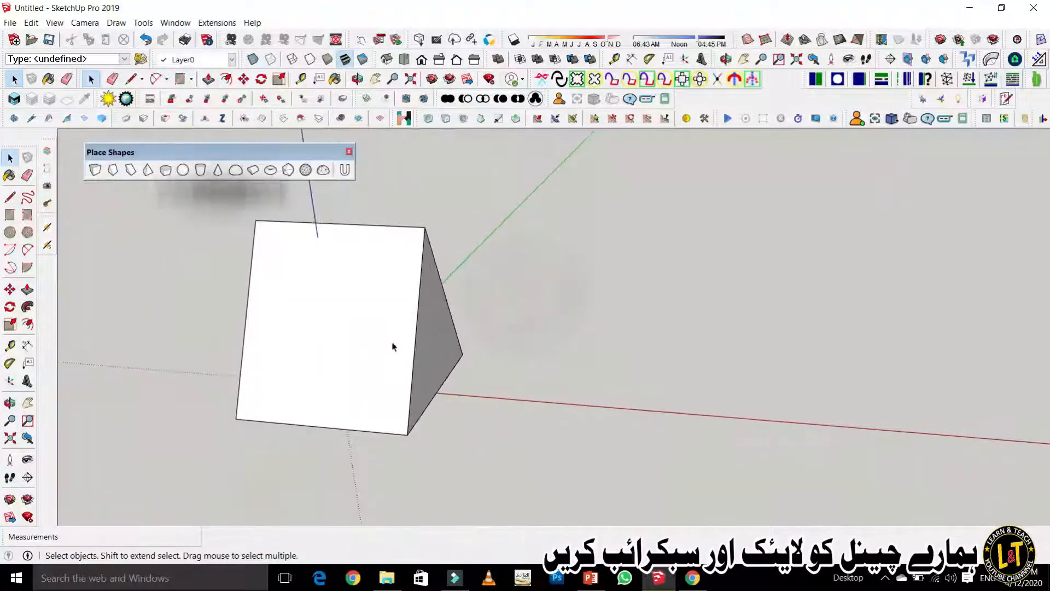
{"action": "scroll", "coordinate": [221, 317], "scroll_direction": "up", "scroll_amount": 1}
{"action": "scroll", "coordinate": [118, 301], "scroll_direction": "down", "scroll_amount": 2}
{"action": "scroll", "coordinate": [410, 345], "scroll_direction": "up", "scroll_amount": 2}
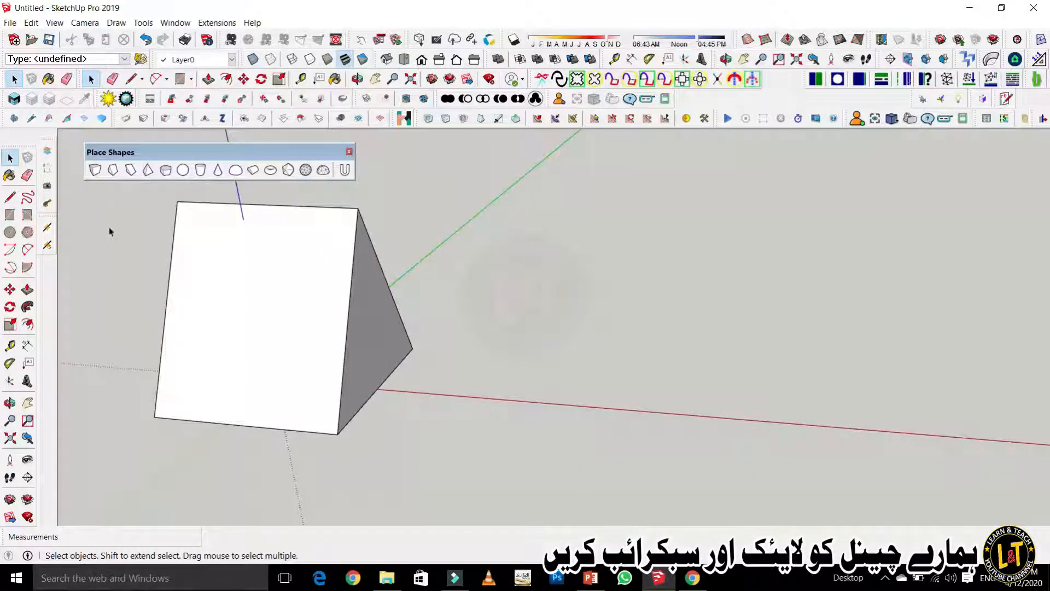
{"action": "scroll", "coordinate": [240, 241], "scroll_direction": "down", "scroll_amount": 1}
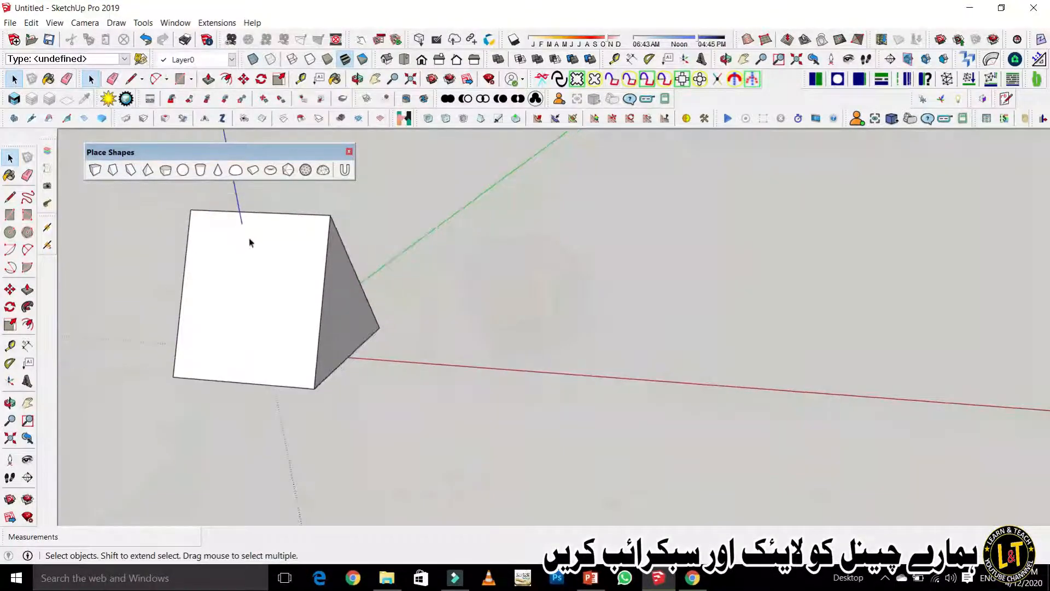
{"action": "scroll", "coordinate": [248, 244], "scroll_direction": "down", "scroll_amount": 1}
Place a second triangular prism and a square pyramid in a row along the red axis
{"action": "left_click", "coordinate": [132, 170]}
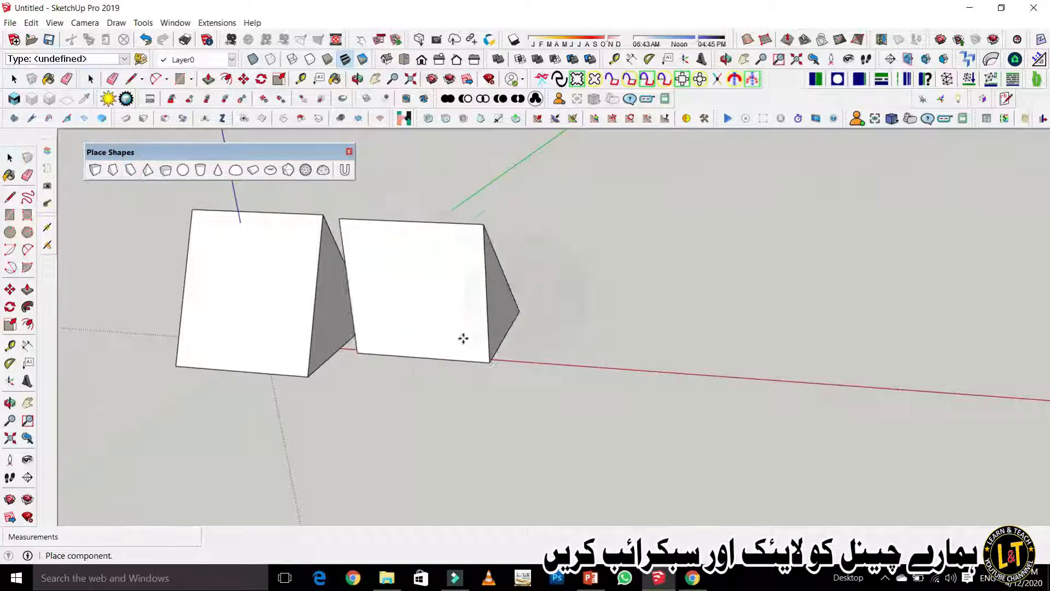
{"action": "left_click", "coordinate": [479, 341]}
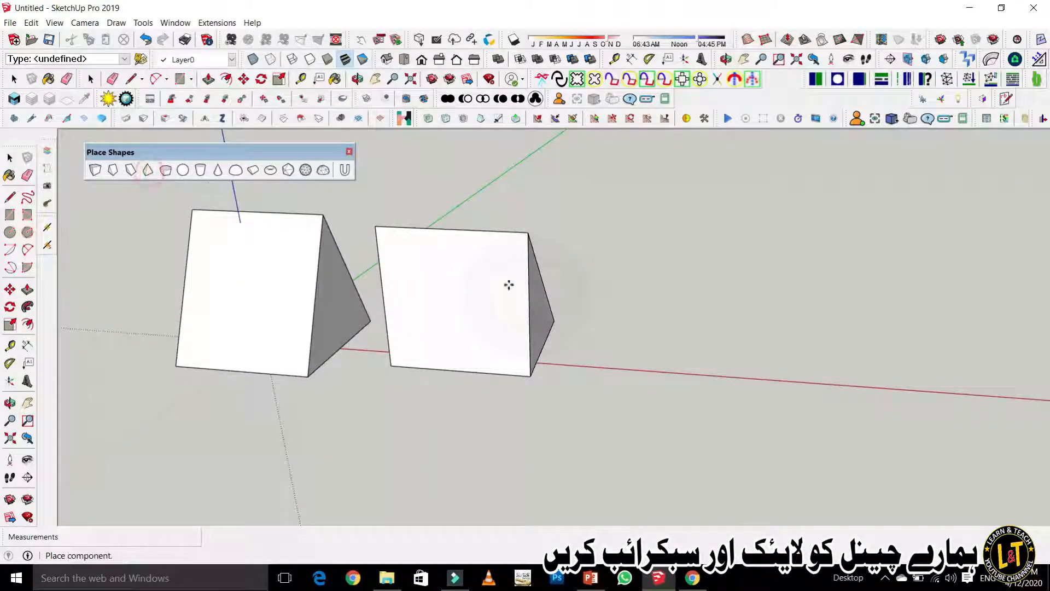
{"action": "left_click", "coordinate": [658, 348]}
Place a sphere and a hexagonal prism beyond the pyramid to continue the row along the red axis
{"action": "left_click", "coordinate": [186, 174]}
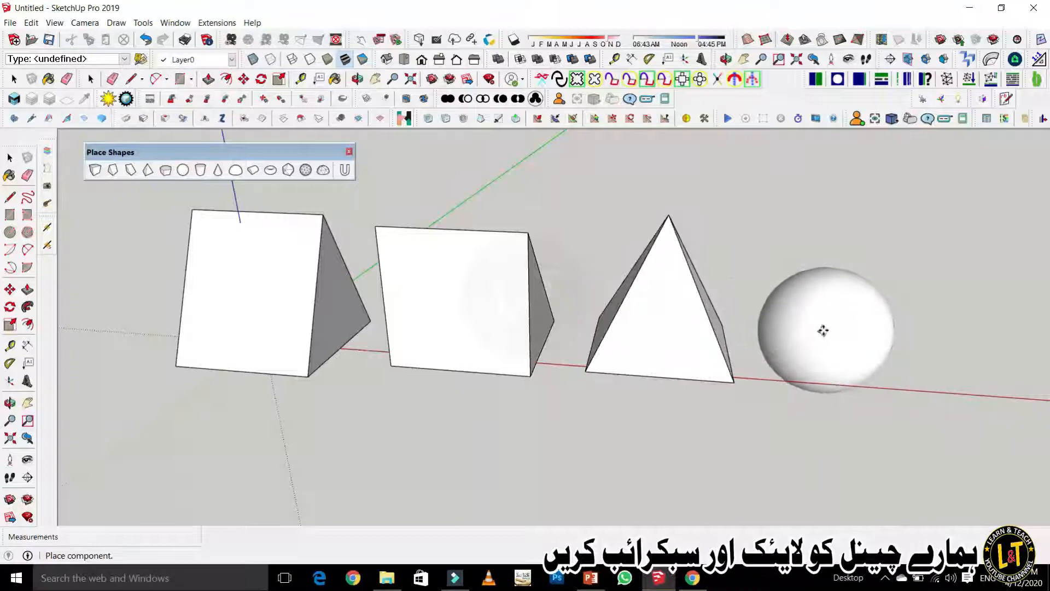
{"action": "left_click", "coordinate": [822, 329]}
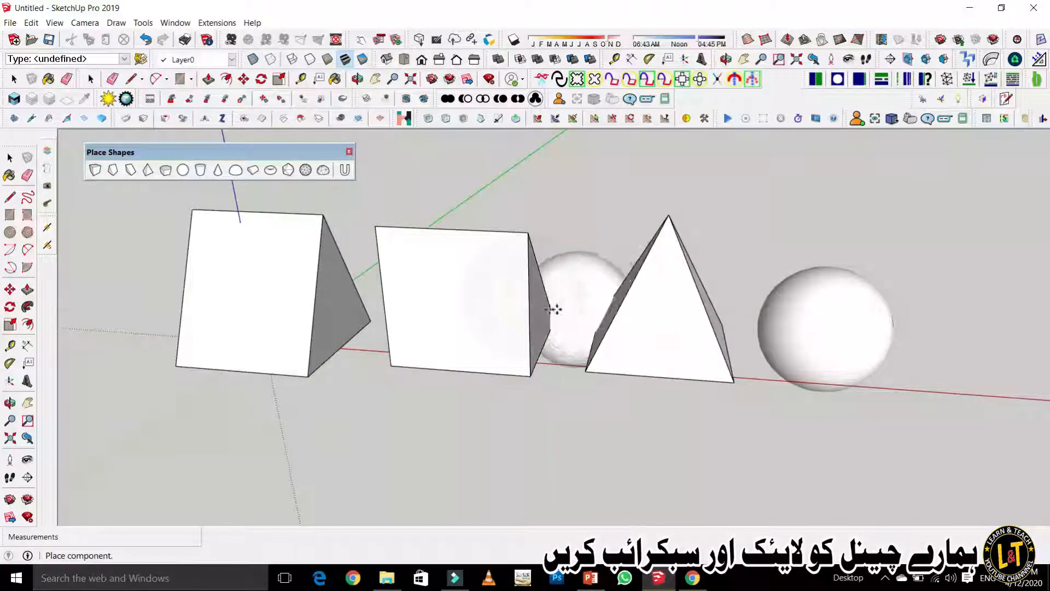
{"action": "scroll", "coordinate": [403, 268], "scroll_direction": "down", "scroll_amount": 4}
{"action": "scroll", "coordinate": [629, 339], "scroll_direction": "up", "scroll_amount": 3}
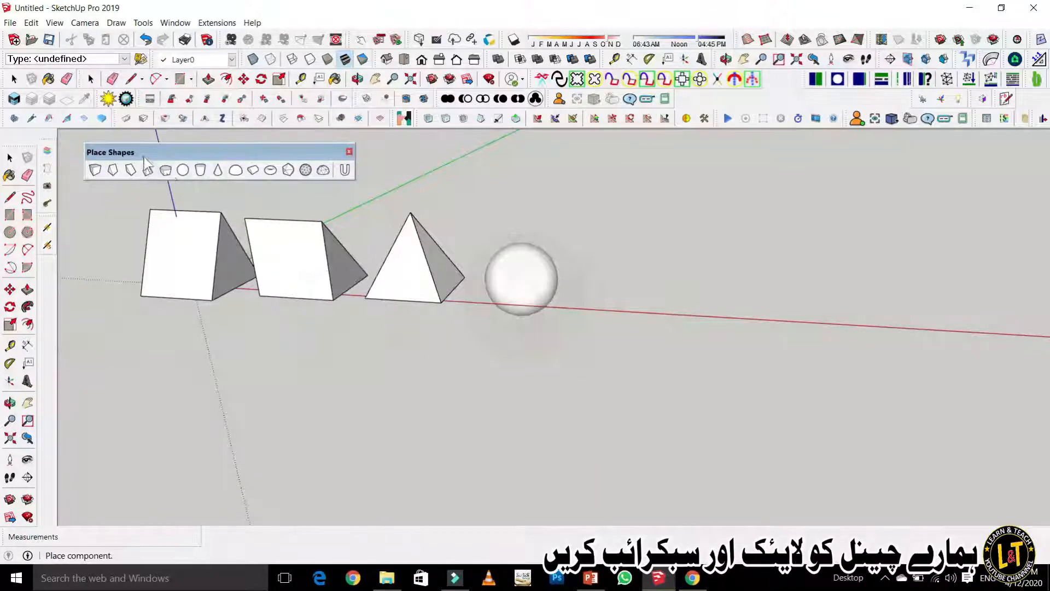
{"action": "left_click", "coordinate": [165, 170]}
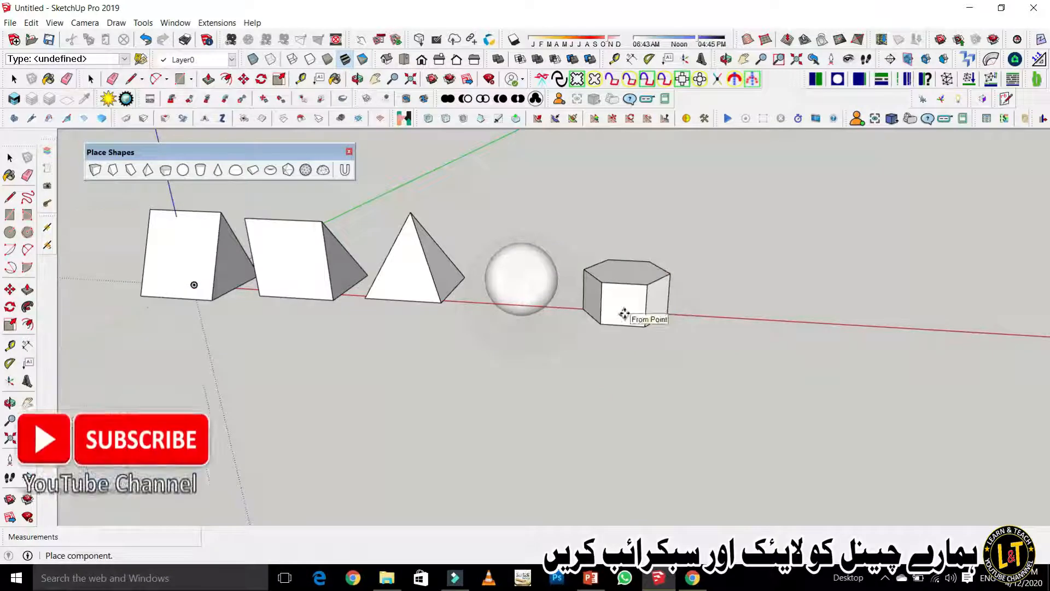
{"action": "left_click", "coordinate": [624, 313]}
Place a cone in front of the hexagonal prism and a geodesic dome in front of the pyramid
{"action": "left_click", "coordinate": [218, 170]}
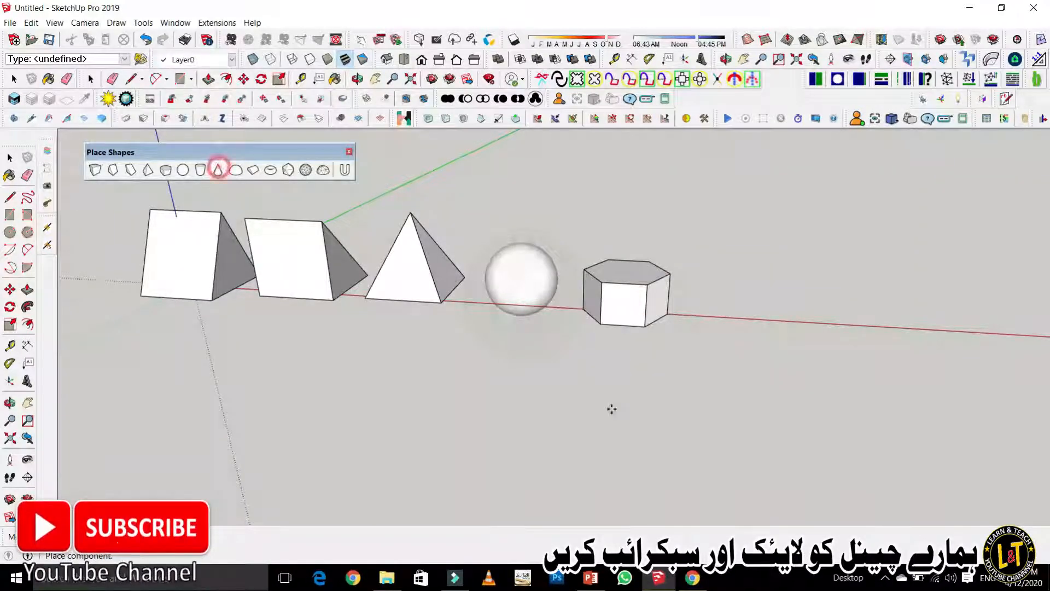
{"action": "left_click", "coordinate": [597, 410]}
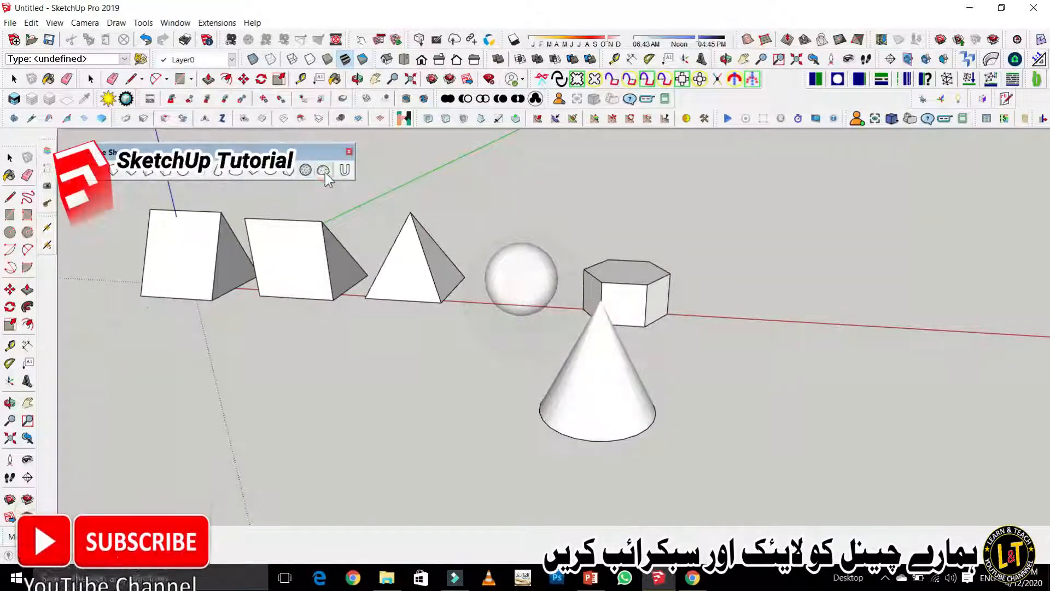
{"action": "left_click", "coordinate": [323, 171]}
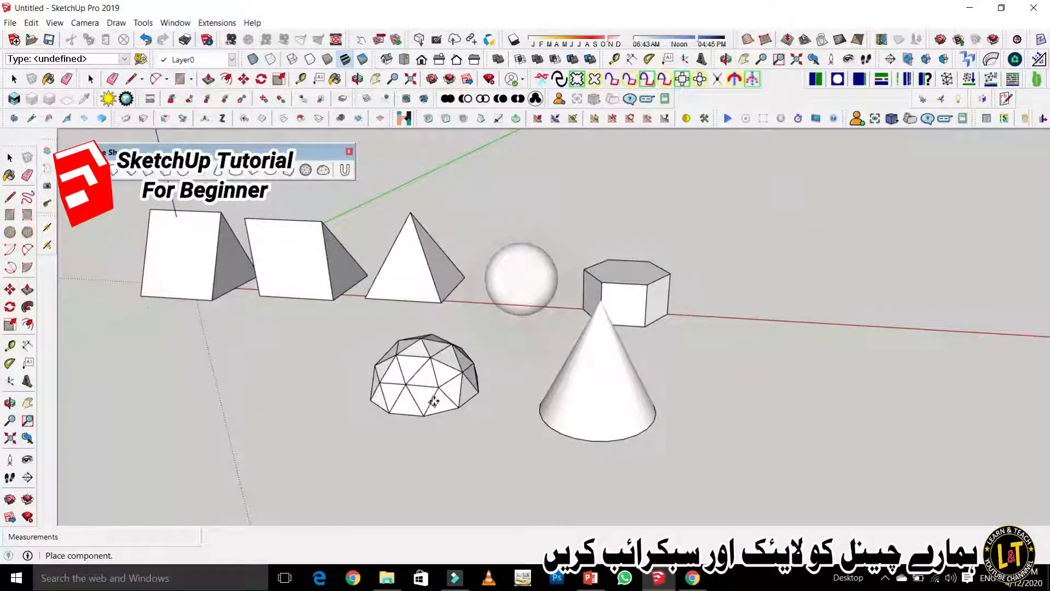
{"action": "left_click", "coordinate": [433, 401]}
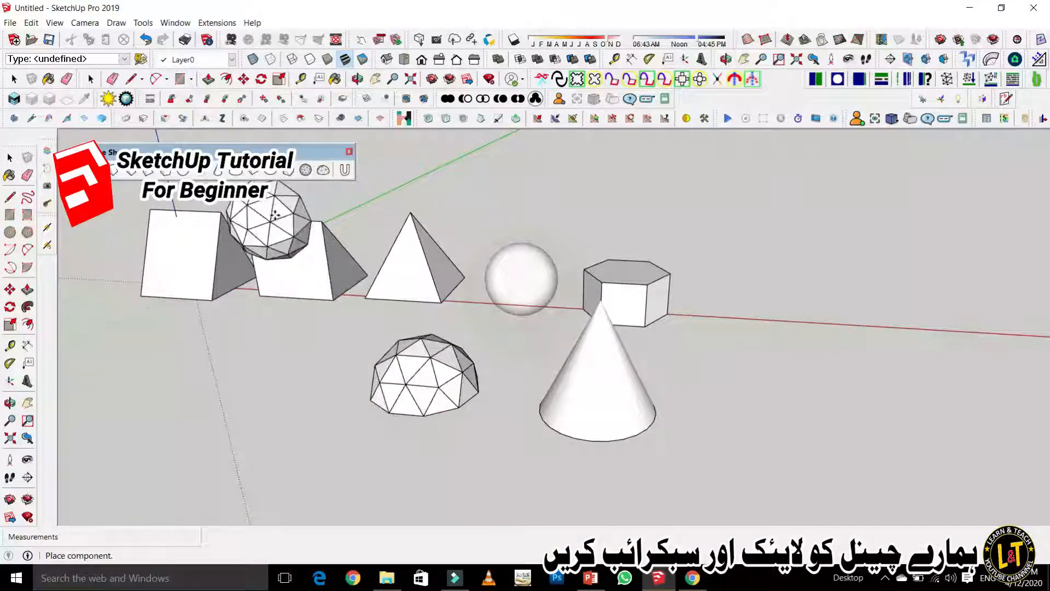
Place a second geodesic dome next to the first and a geodesic sphere in front of the first prism
{"action": "left_click", "coordinate": [323, 173]}
{"action": "left_click", "coordinate": [300, 391]}
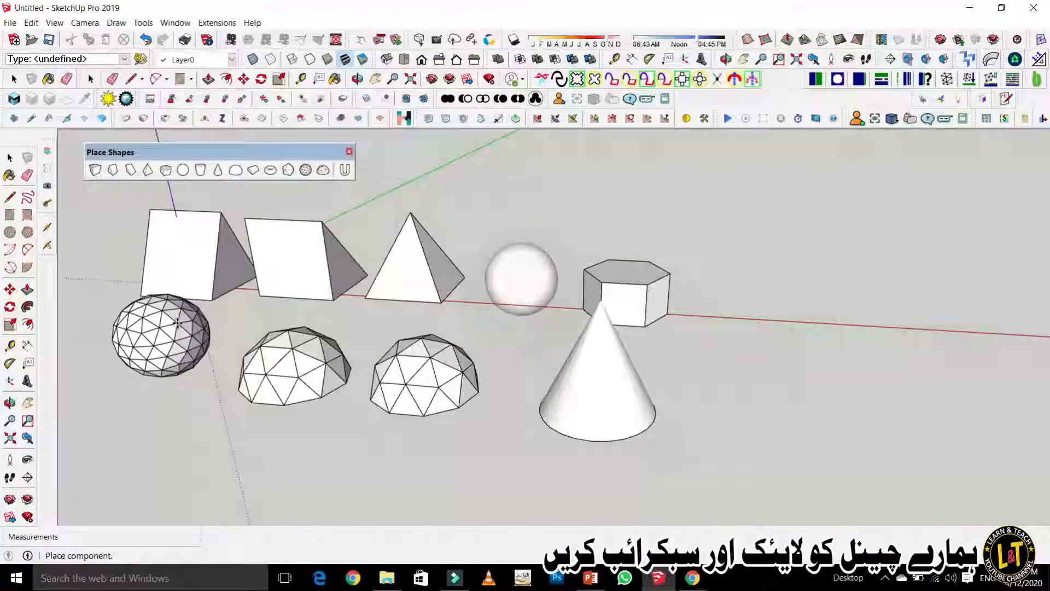
{"action": "left_click", "coordinate": [176, 327]}
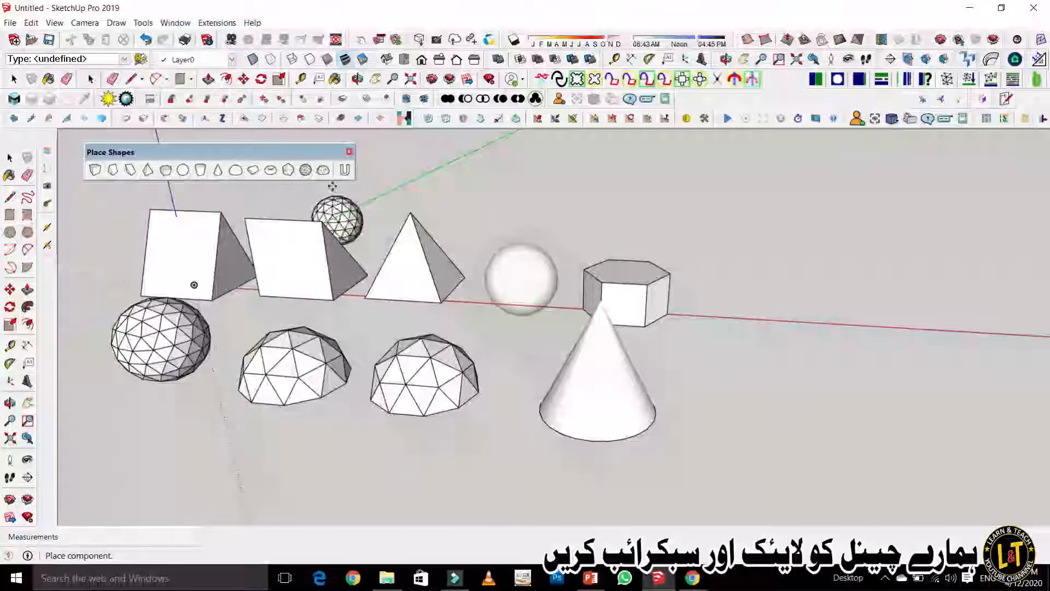
Place an icosahedron and a smooth hemisphere in front of the geodesic sphere and domes
{"action": "left_click", "coordinate": [288, 170]}
{"action": "scroll", "coordinate": [375, 328], "scroll_direction": "down", "scroll_amount": 2}
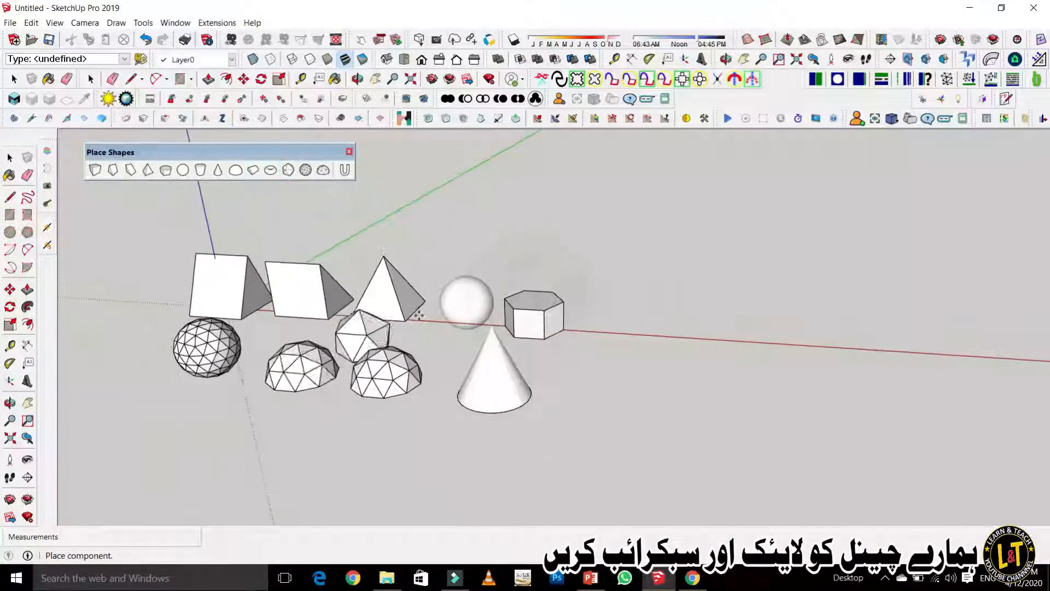
{"action": "scroll", "coordinate": [478, 323], "scroll_direction": "down", "scroll_amount": 1}
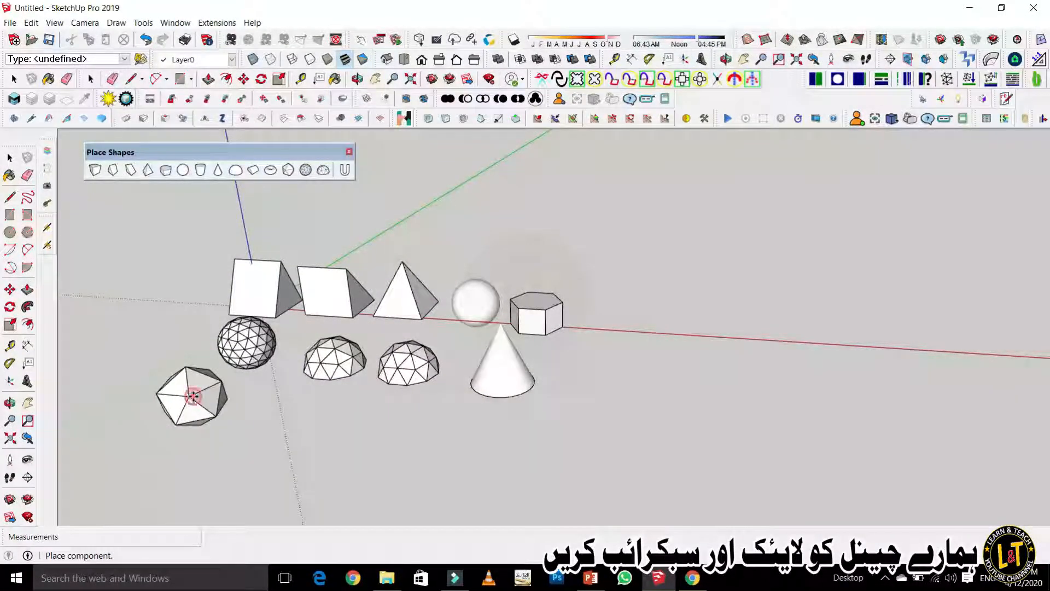
{"action": "left_click", "coordinate": [292, 431]}
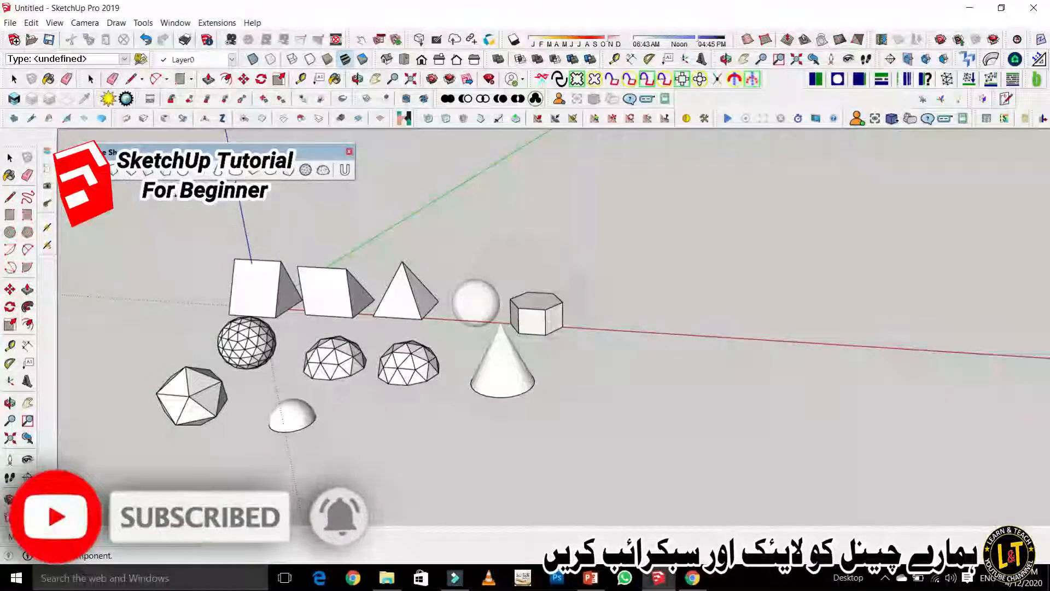
Place a cylinder beside the first prism and a half cylinder in front of that cylinder
{"action": "left_click", "coordinate": [203, 174]}
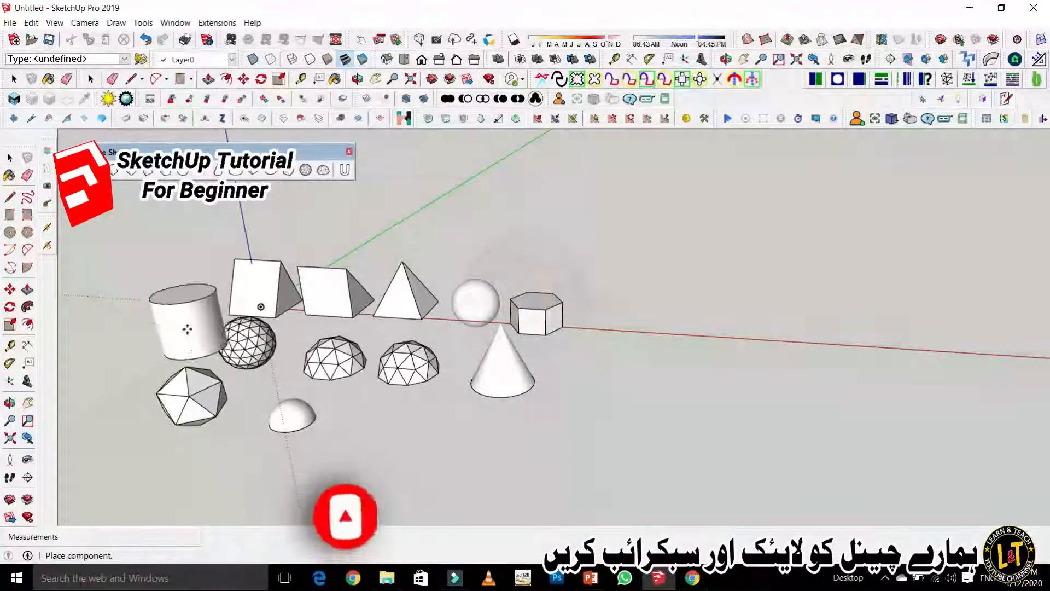
{"action": "left_click", "coordinate": [176, 310]}
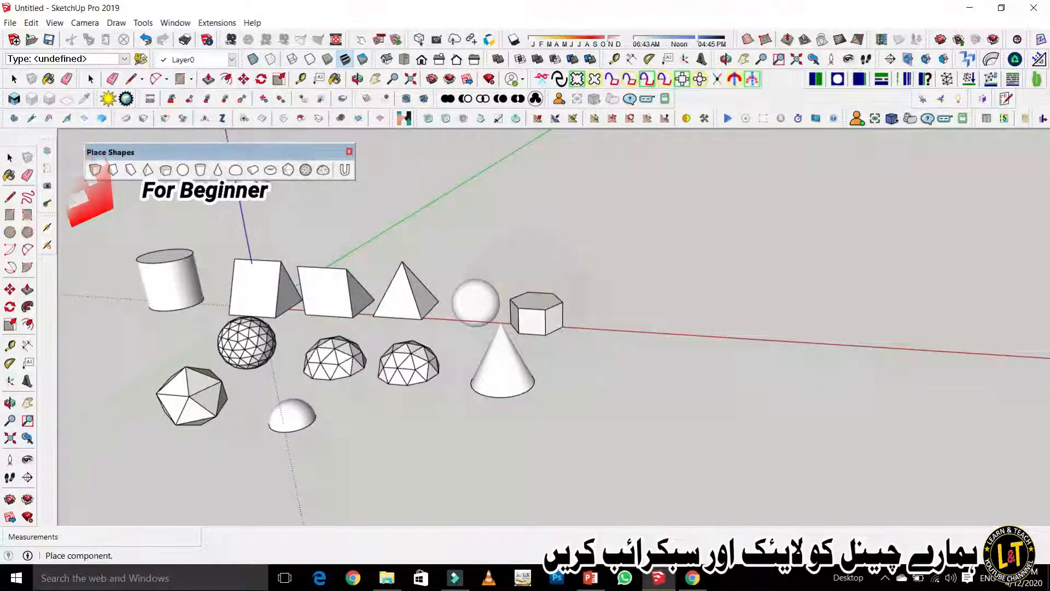
{"action": "left_click", "coordinate": [253, 170]}
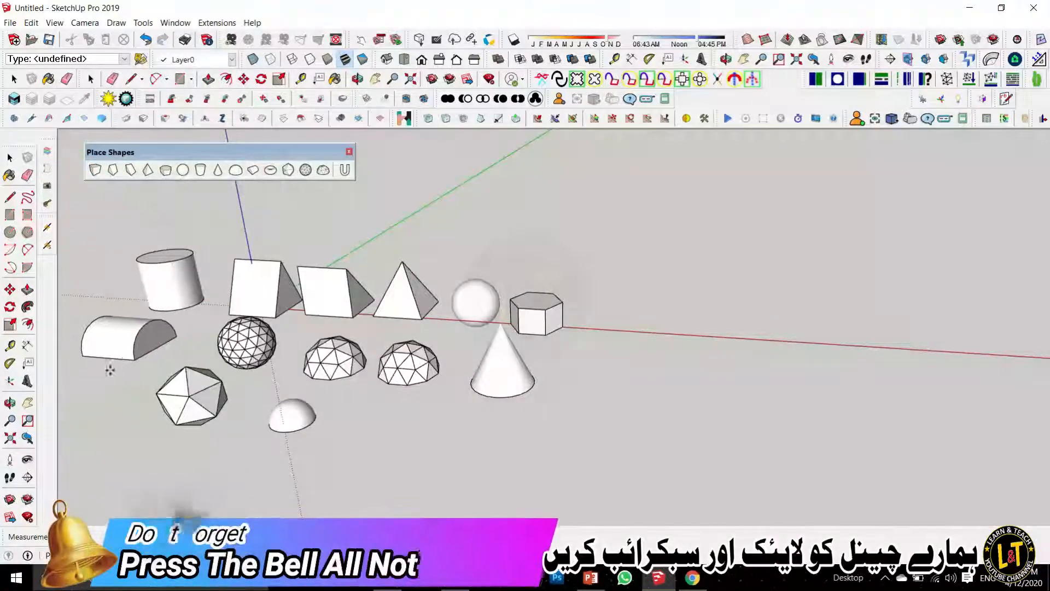
{"action": "left_click", "coordinate": [108, 363]}
{"action": "left_click", "coordinate": [343, 173]}
{"action": "left_click", "coordinate": [516, 300]}
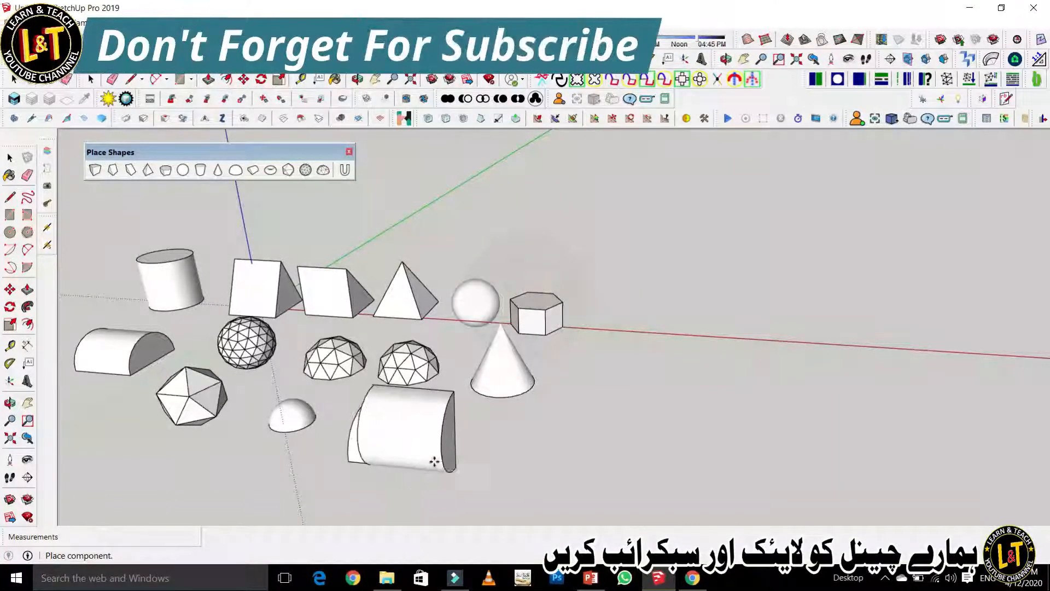
Place a second half cylinder in front of the geodesic domes
{"action": "left_click", "coordinate": [439, 452]}
{"action": "scroll", "coordinate": [277, 340], "scroll_direction": "up", "scroll_amount": 3}
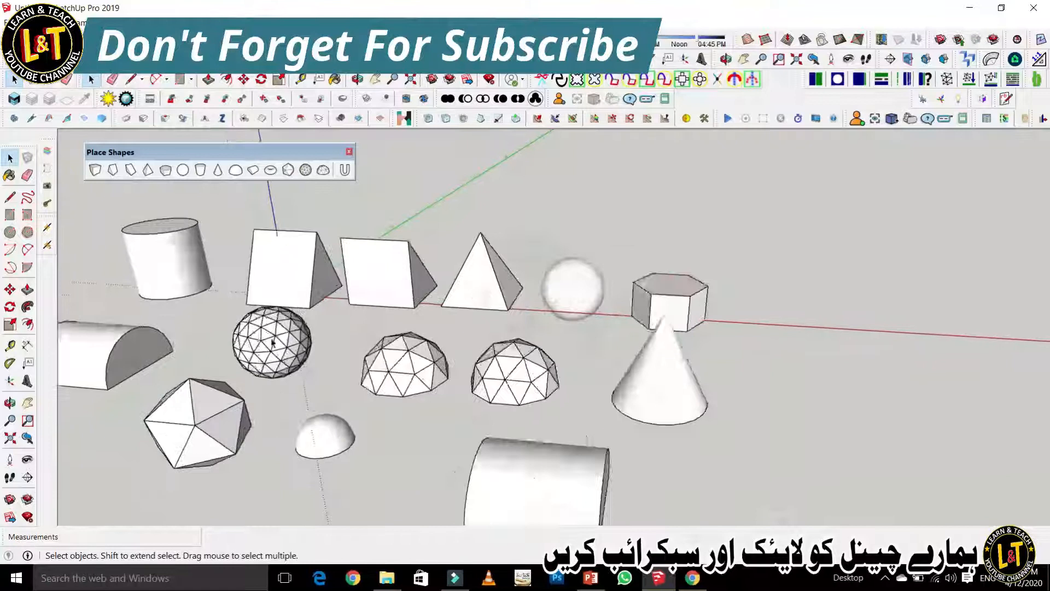
Open the geodesic sphere for editing and switch the paint material library from Wood to Colors
{"action": "left_click", "coordinate": [278, 340]}
{"action": "scroll", "coordinate": [279, 341], "scroll_direction": "up", "scroll_amount": 3}
{"action": "right_click", "coordinate": [298, 353]}
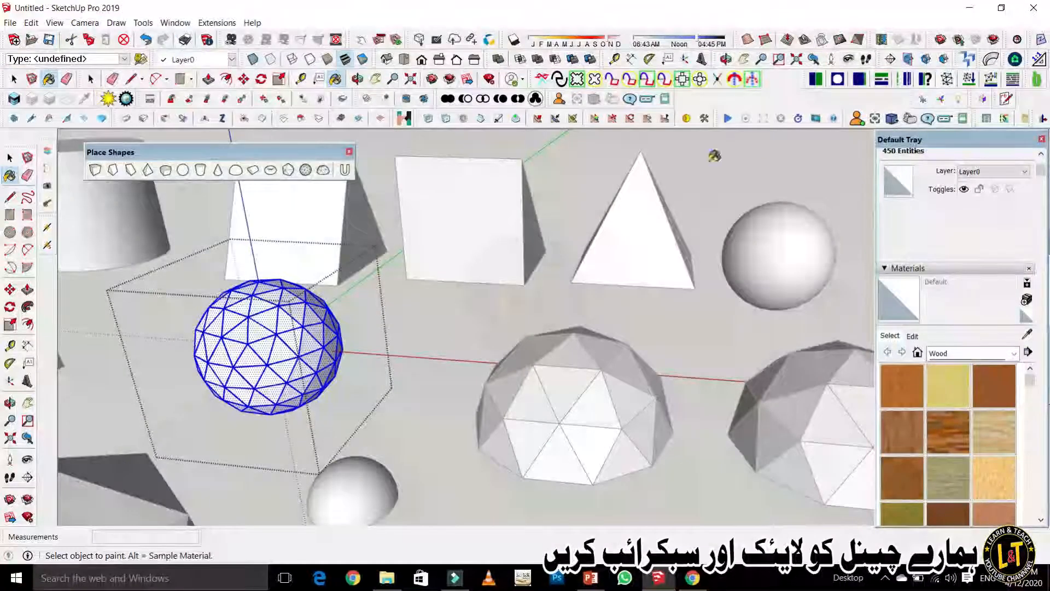
{"action": "left_click", "coordinate": [951, 353]}
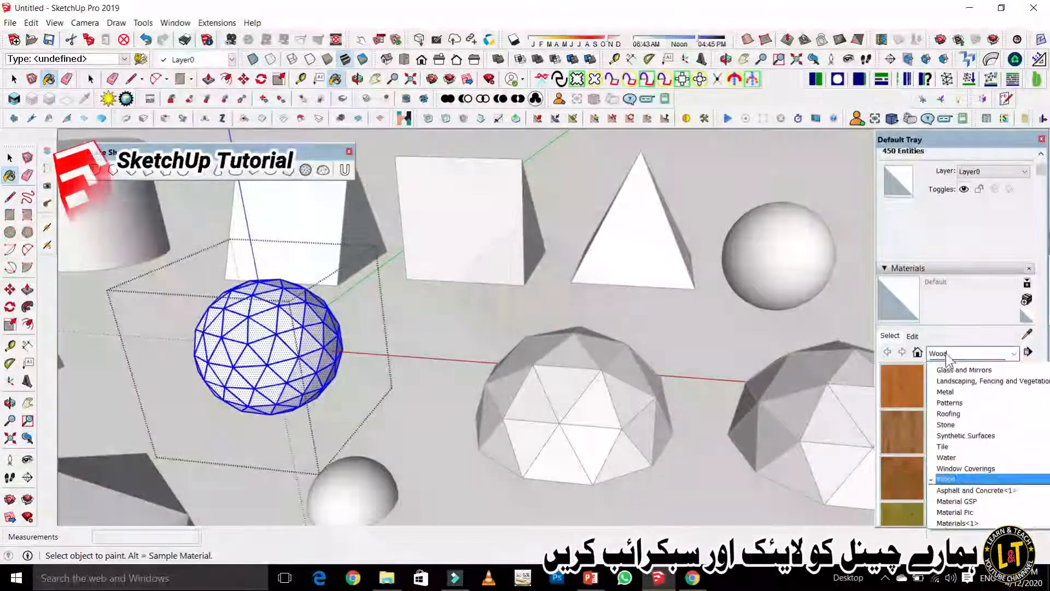
{"action": "scroll", "coordinate": [947, 455], "scroll_direction": "up", "scroll_amount": 3}
{"action": "left_click", "coordinate": [951, 435]}
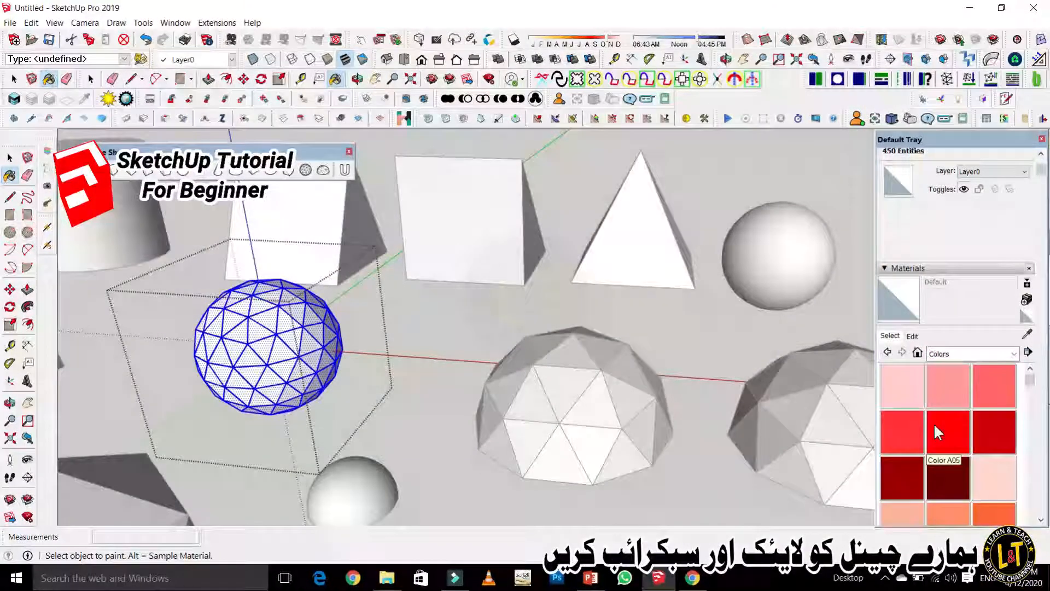
Paint one triangular face on the lower front of the geodesic sphere with red Color A05
{"action": "left_click", "coordinate": [948, 430]}
{"action": "key", "text": "space"}
{"action": "left_click", "coordinate": [251, 375]}
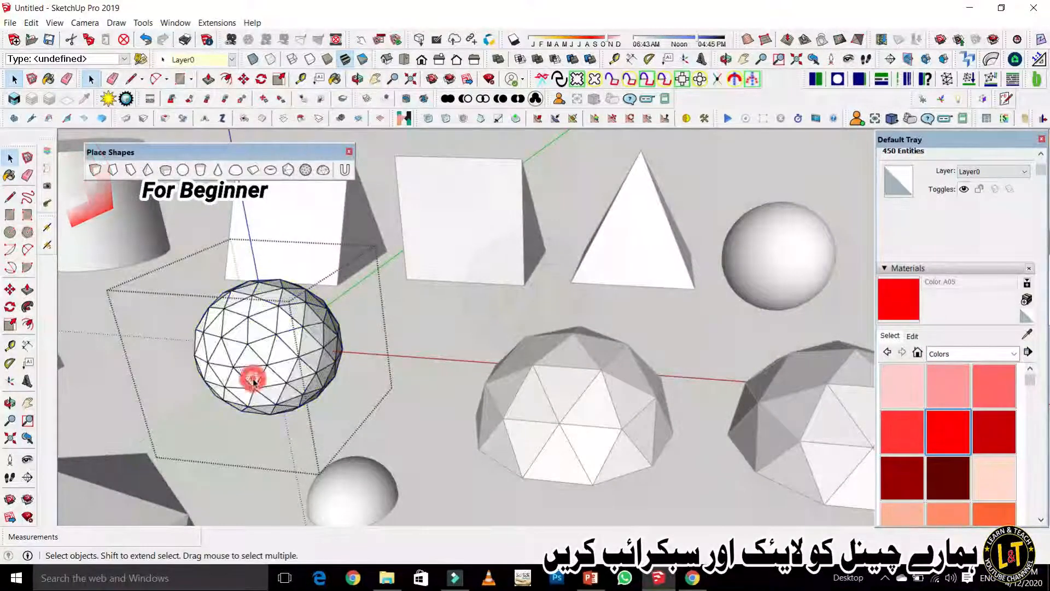
{"action": "key", "text": "b"}
{"action": "left_click", "coordinate": [251, 374]}
Paint three more triangular faces of the geodesic sphere with Color A01, Color A03 and Color A08
{"action": "left_click", "coordinate": [903, 387]}
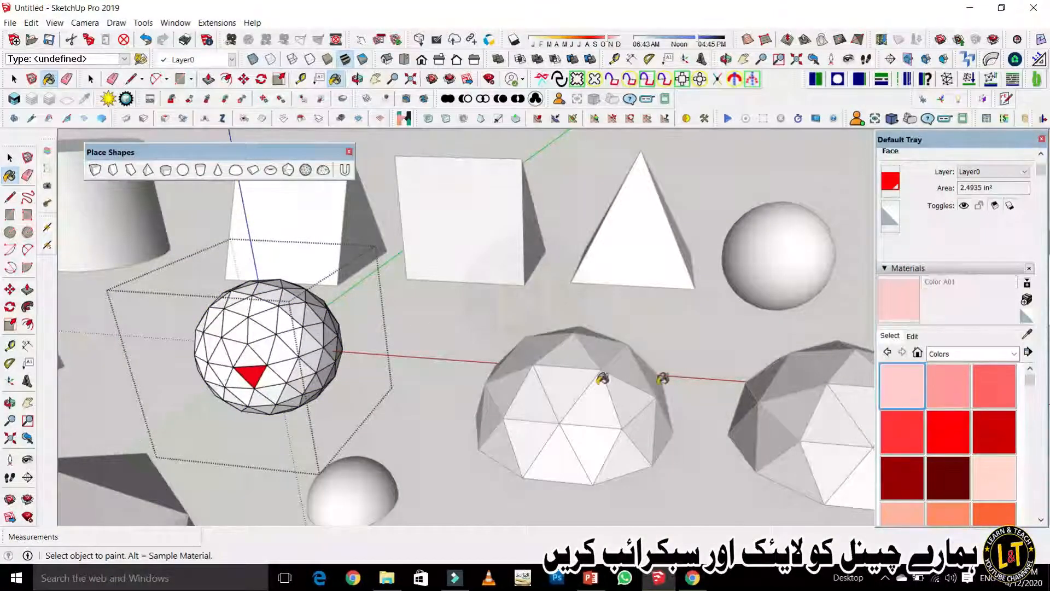
{"action": "left_click", "coordinate": [293, 340]}
{"action": "left_click", "coordinate": [1005, 392]}
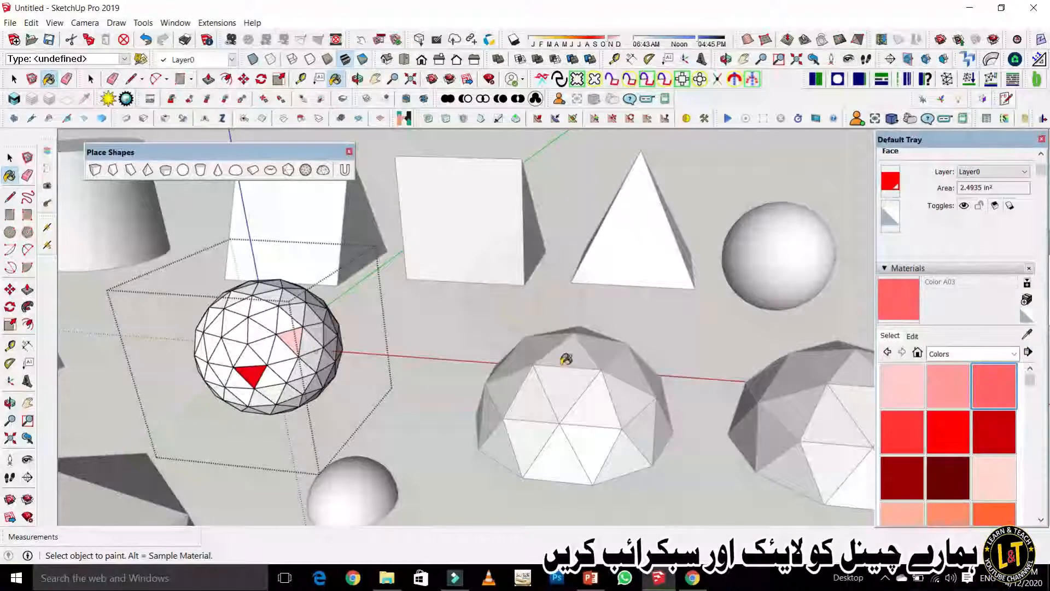
{"action": "left_click", "coordinate": [271, 321]}
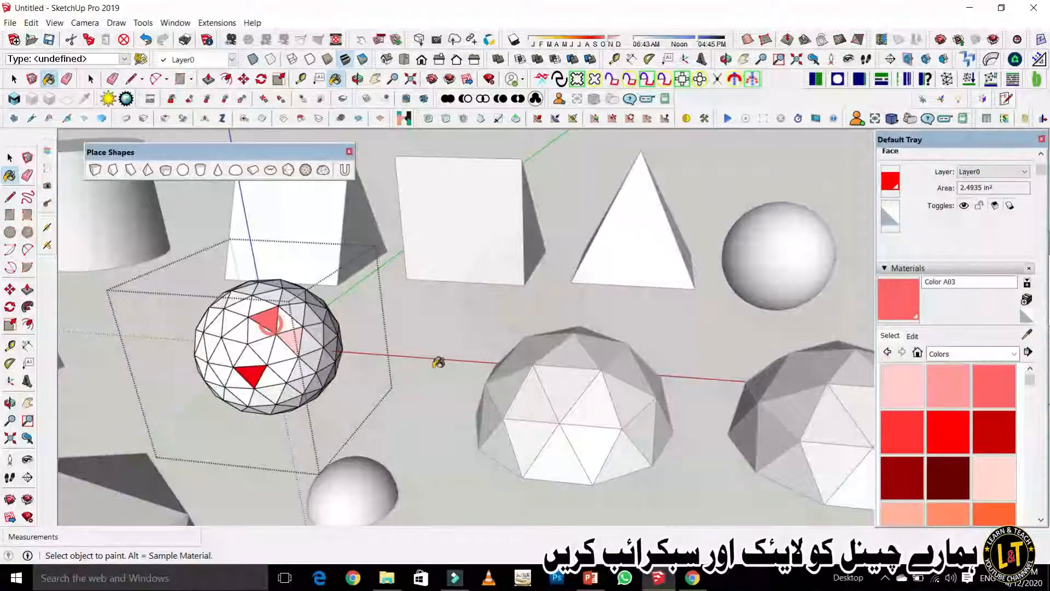
{"action": "left_click", "coordinate": [942, 478]}
{"action": "left_click", "coordinate": [275, 356]}
Paint two triangular faces near the middle of the geodesic sphere with yellow Color D05 and brown Color D07
{"action": "scroll", "coordinate": [926, 468], "scroll_direction": "down", "scroll_amount": 3}
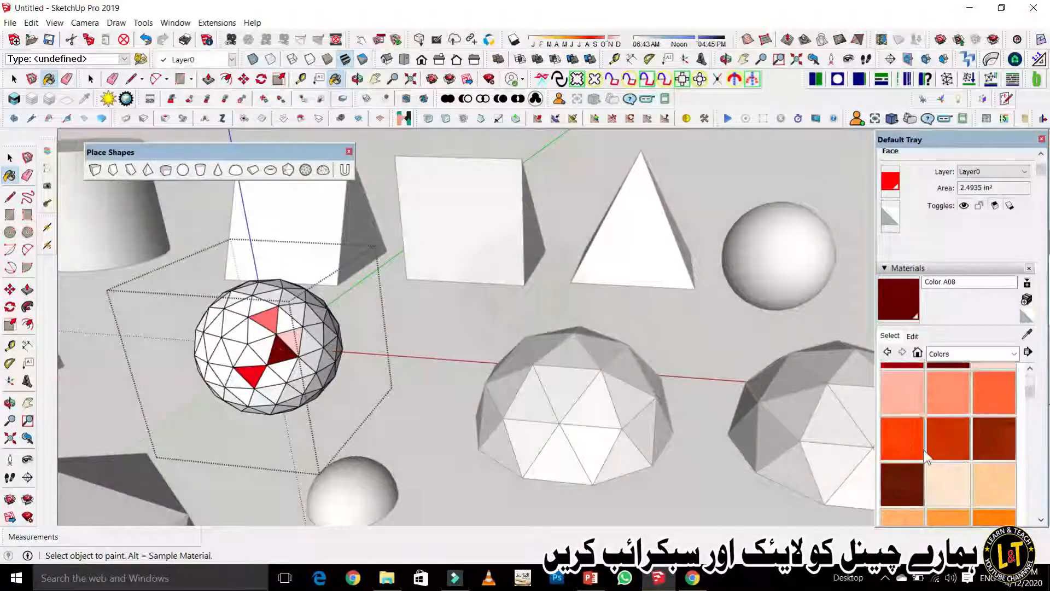
{"action": "left_click", "coordinate": [947, 434]}
{"action": "scroll", "coordinate": [947, 438], "scroll_direction": "down", "scroll_amount": 3}
{"action": "left_click", "coordinate": [944, 470]}
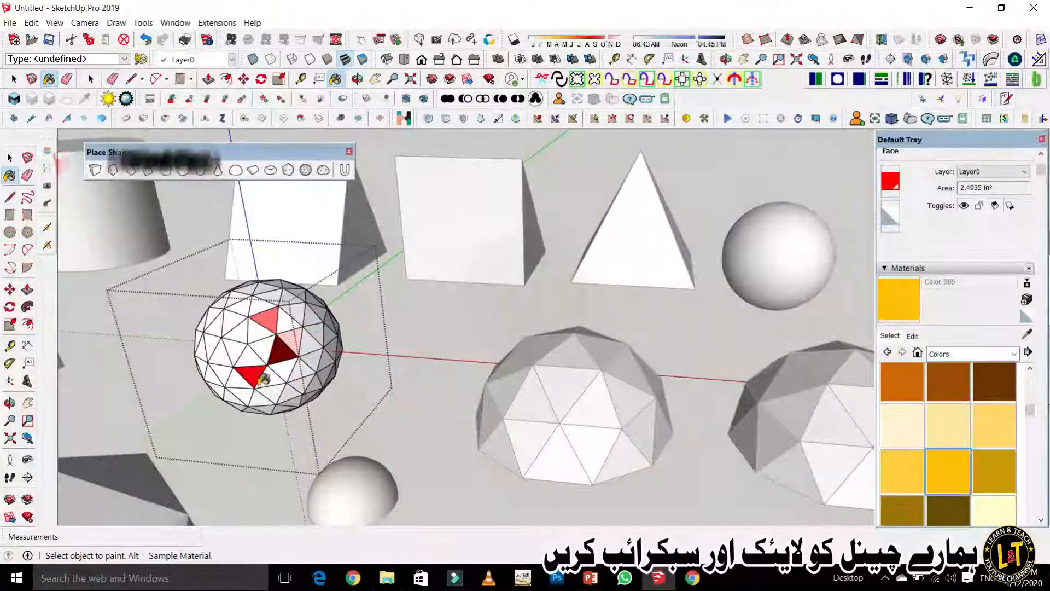
{"action": "left_click", "coordinate": [261, 350]}
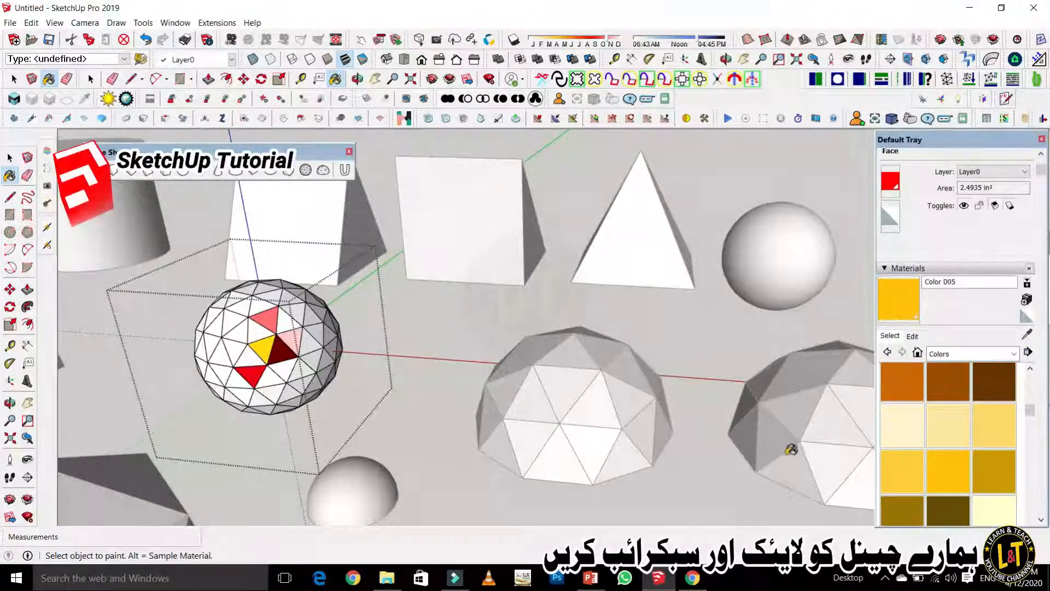
{"action": "left_click", "coordinate": [901, 511]}
{"action": "left_click", "coordinate": [231, 353]}
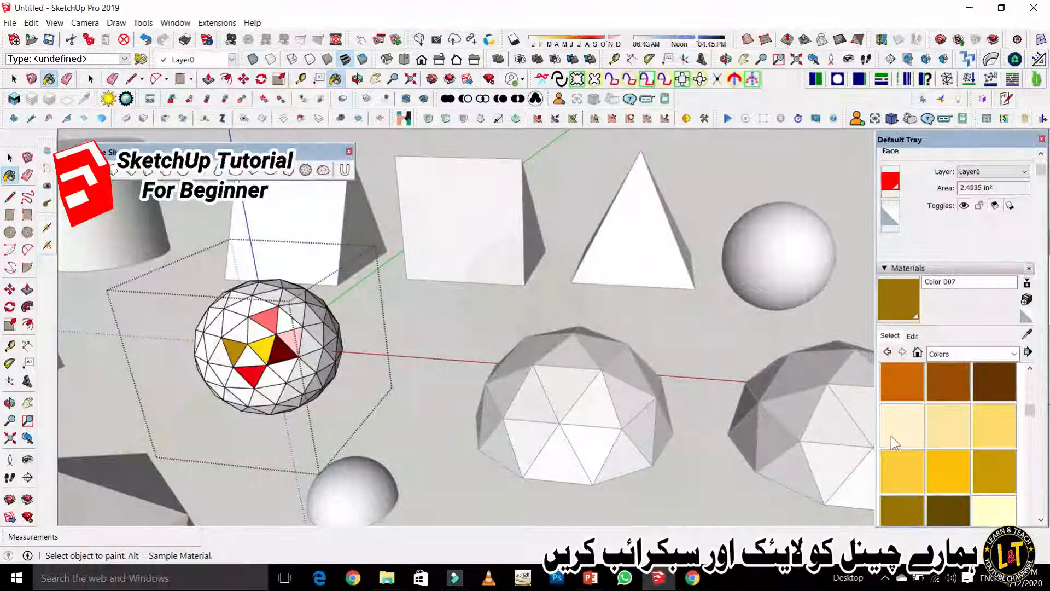
Paint several faces around the coloured ones with light green Color F03, and finish editing the geodesic sphere
{"action": "scroll", "coordinate": [924, 484], "scroll_direction": "down", "scroll_amount": 2}
{"action": "scroll", "coordinate": [924, 481], "scroll_direction": "up", "scroll_amount": 1}
{"action": "left_click", "coordinate": [901, 503]}
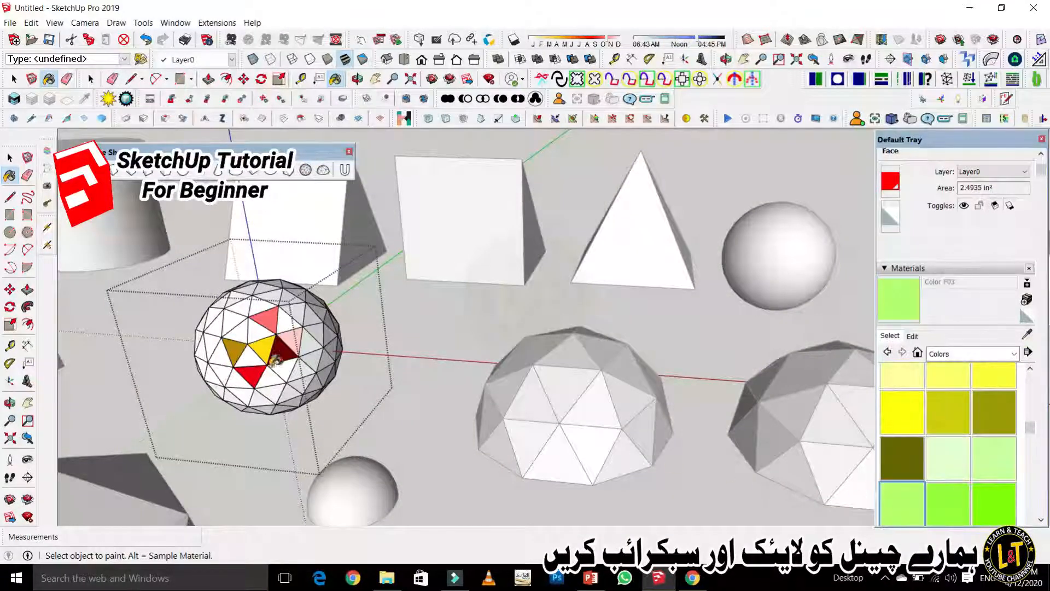
{"action": "left_click", "coordinate": [247, 328]}
{"action": "left_click", "coordinate": [256, 354]}
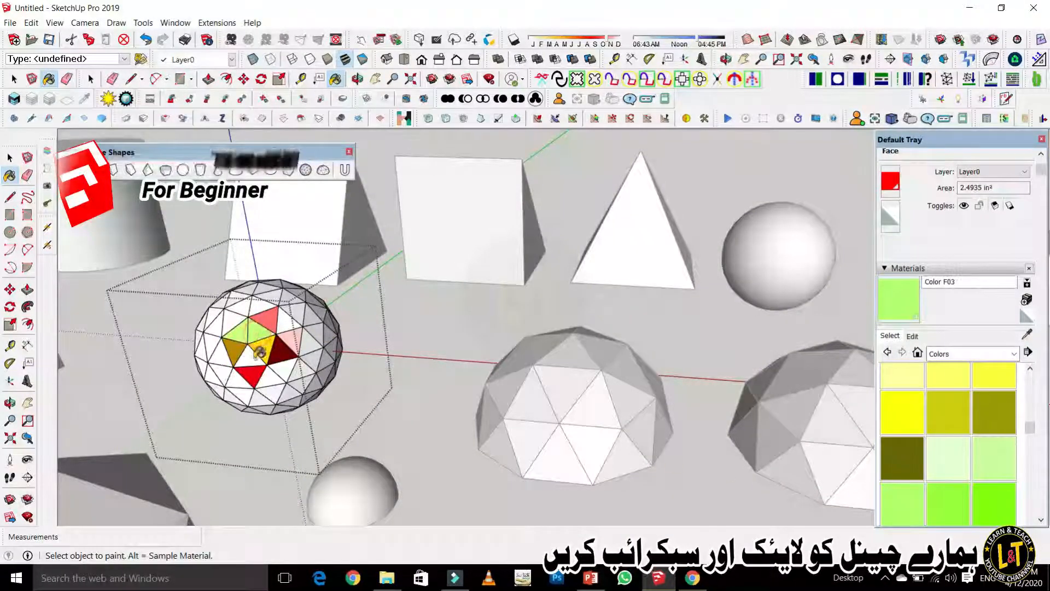
{"action": "left_click", "coordinate": [301, 374]}
{"action": "left_click", "coordinate": [270, 376]}
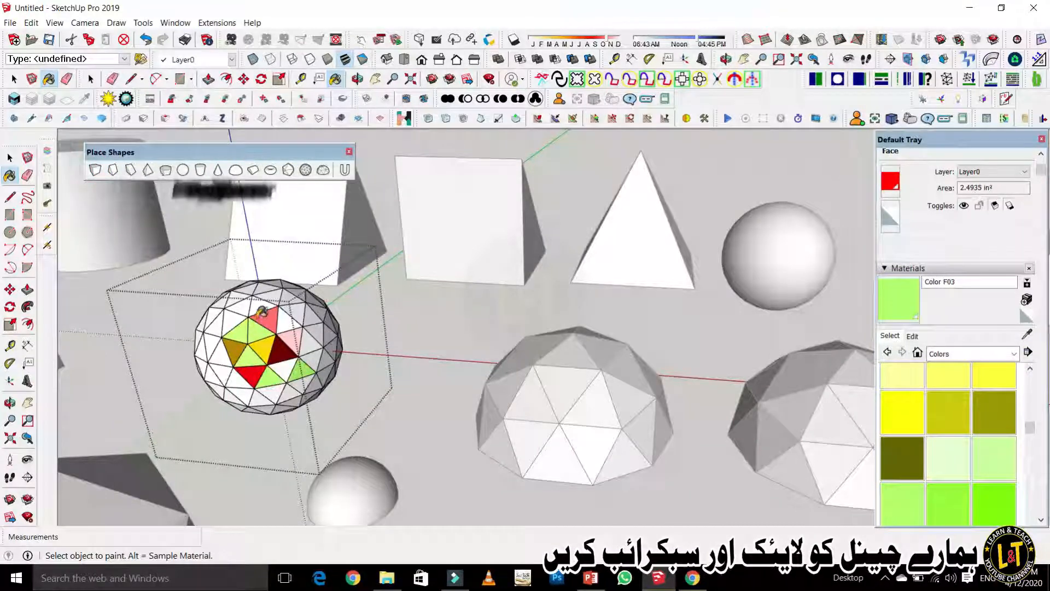
{"action": "key", "text": "space"}
{"action": "scroll", "coordinate": [297, 343], "scroll_direction": "down", "scroll_amount": 2}
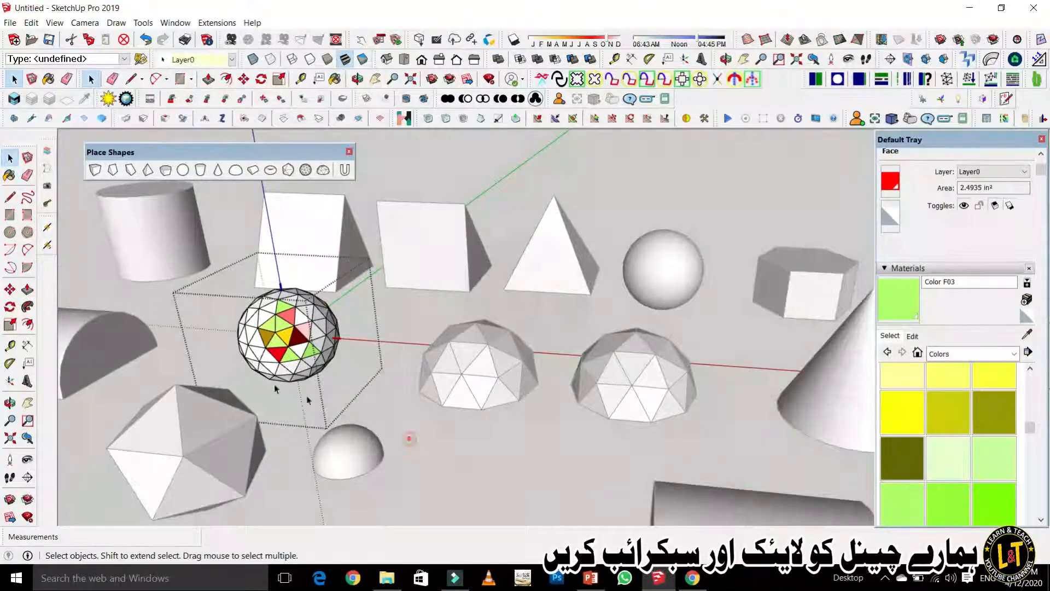
{"action": "scroll", "coordinate": [295, 372], "scroll_direction": "down", "scroll_amount": 3}
{"action": "scroll", "coordinate": [605, 370], "scroll_direction": "up", "scroll_amount": 2}
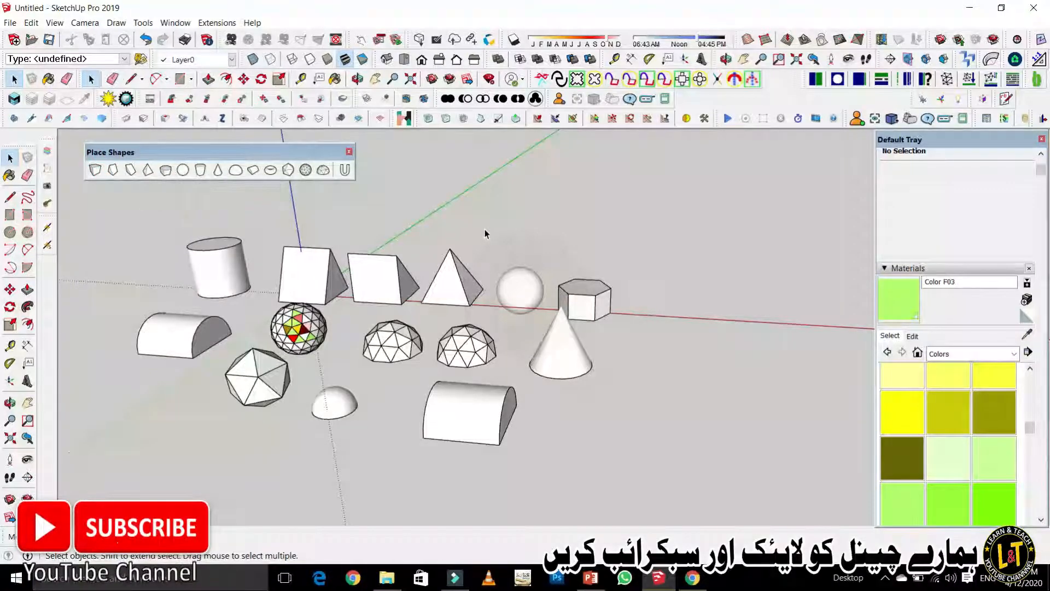
Try to open the Extension Warehouse
{"action": "left_click", "coordinate": [186, 27]}
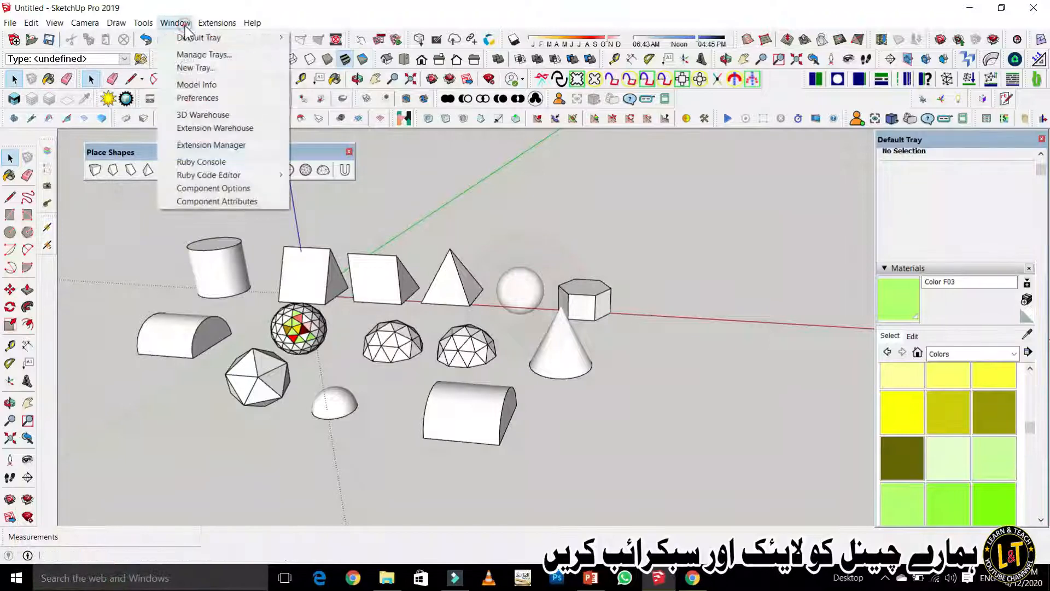
{"action": "left_click", "coordinate": [225, 130]}
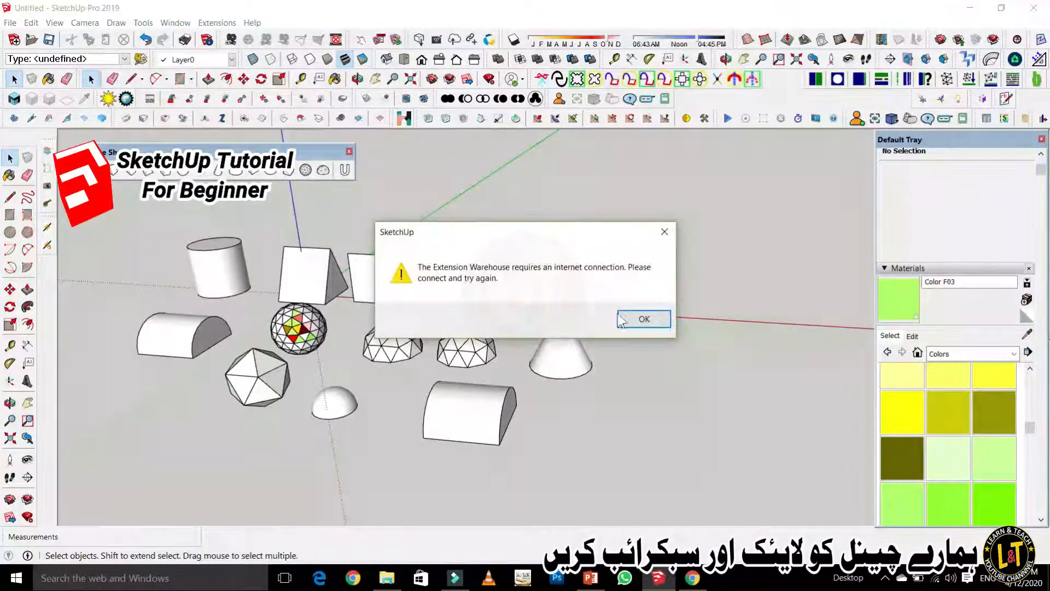
{"action": "left_click", "coordinate": [638, 320]}
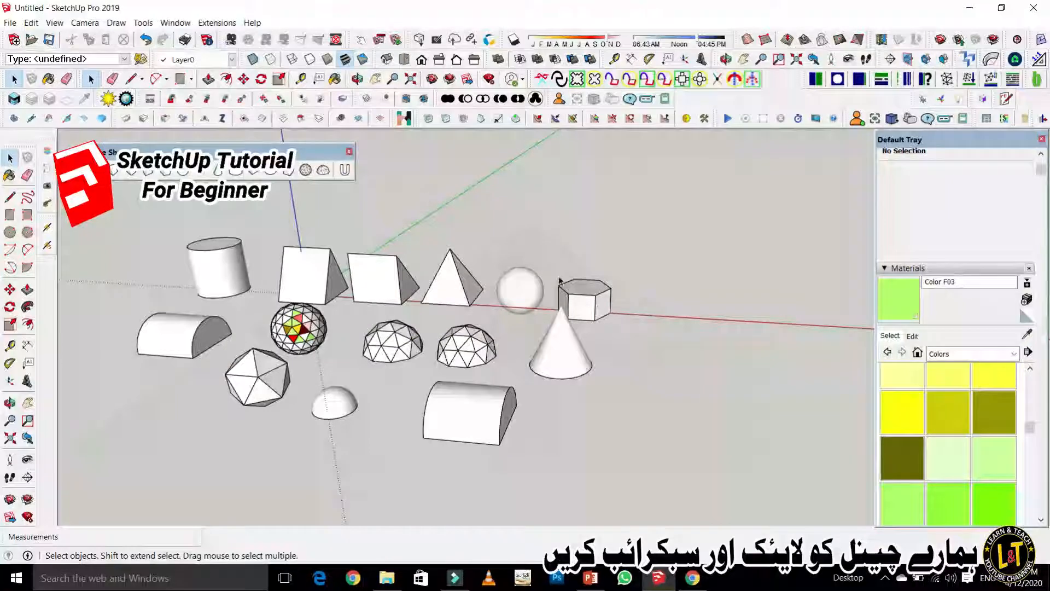